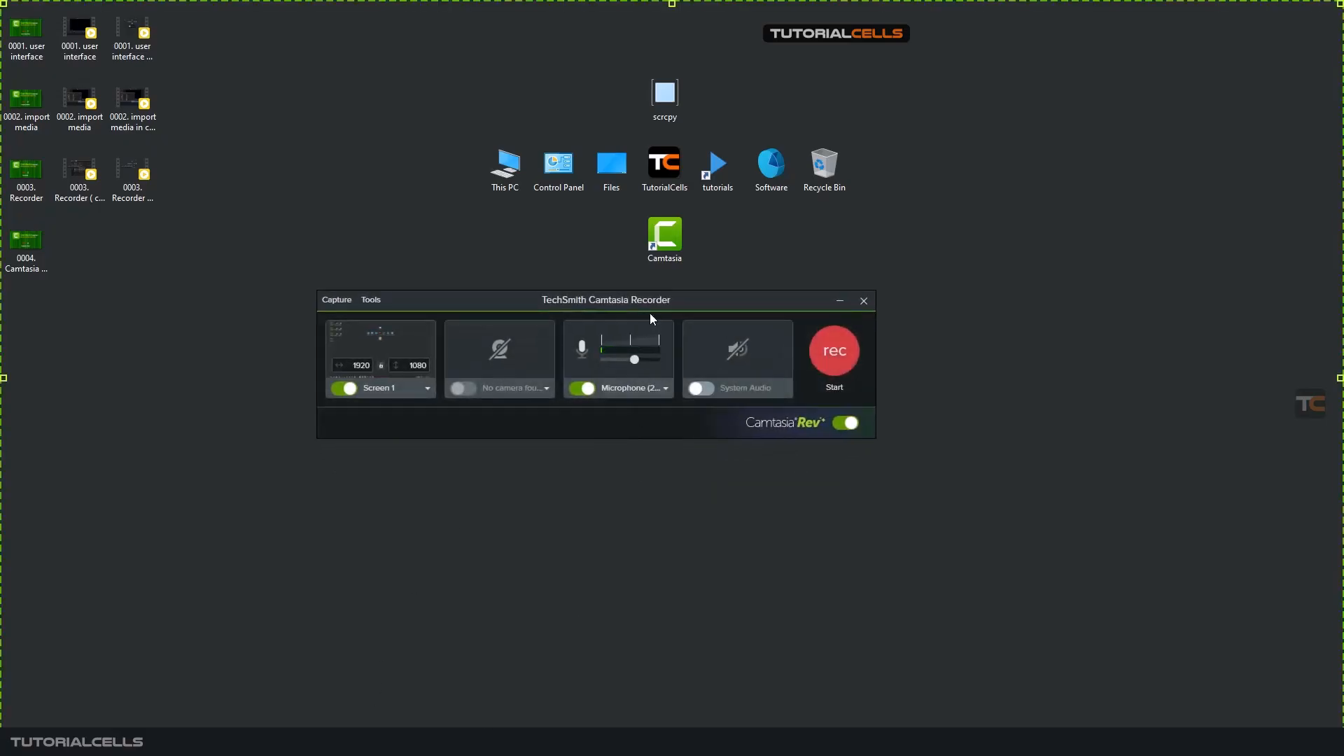
# - Start recording the full 1920 × 1080 screen with the microphone and Camtasia Rev enabled
pyautogui.moveTo(668, 299); pyautogui.dragTo(677, 304)
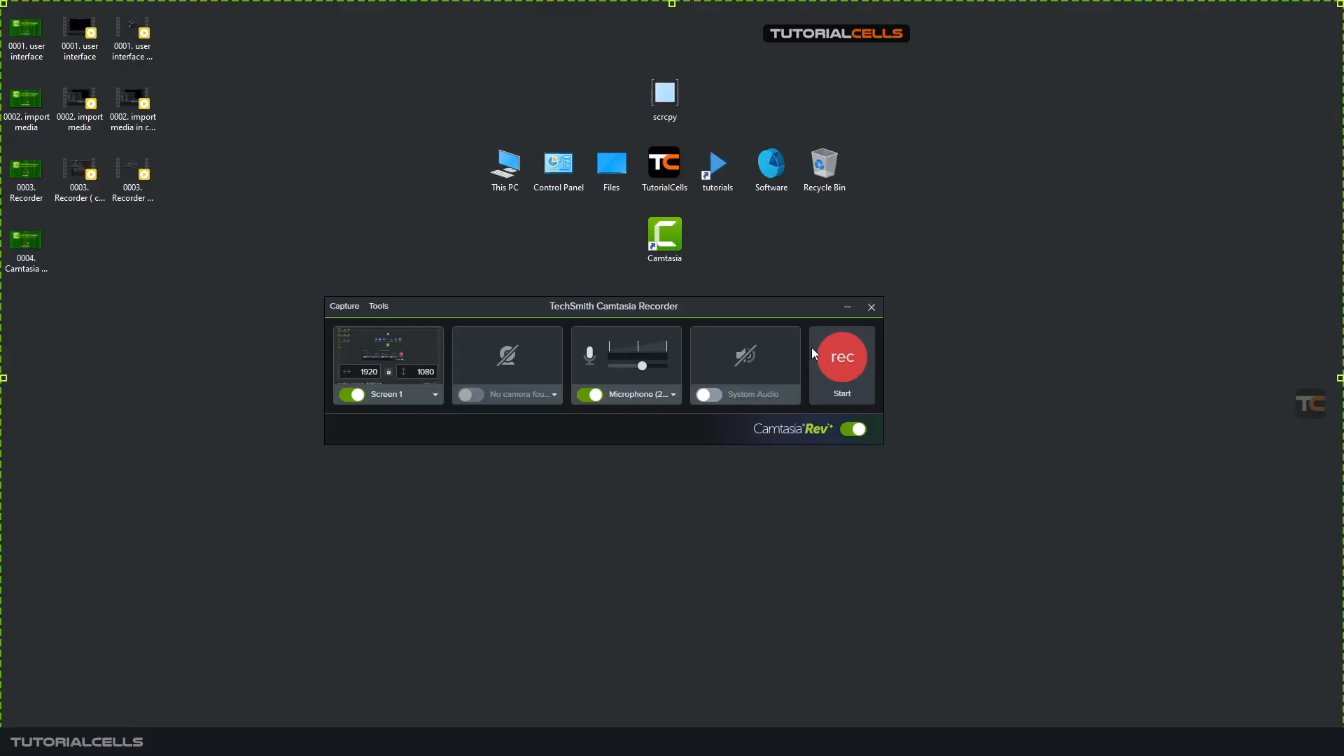
pyautogui.click(848, 429)
pyautogui.click(848, 431)
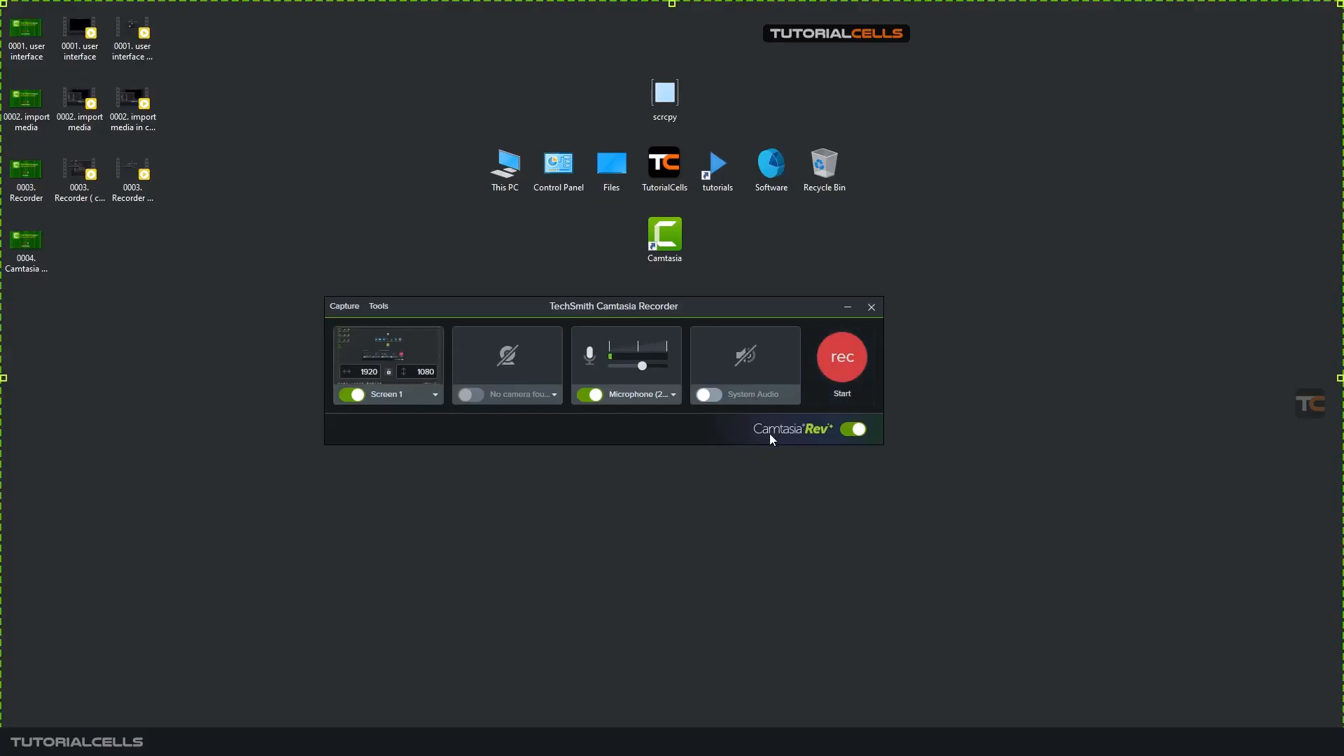
pyautogui.press('F9')
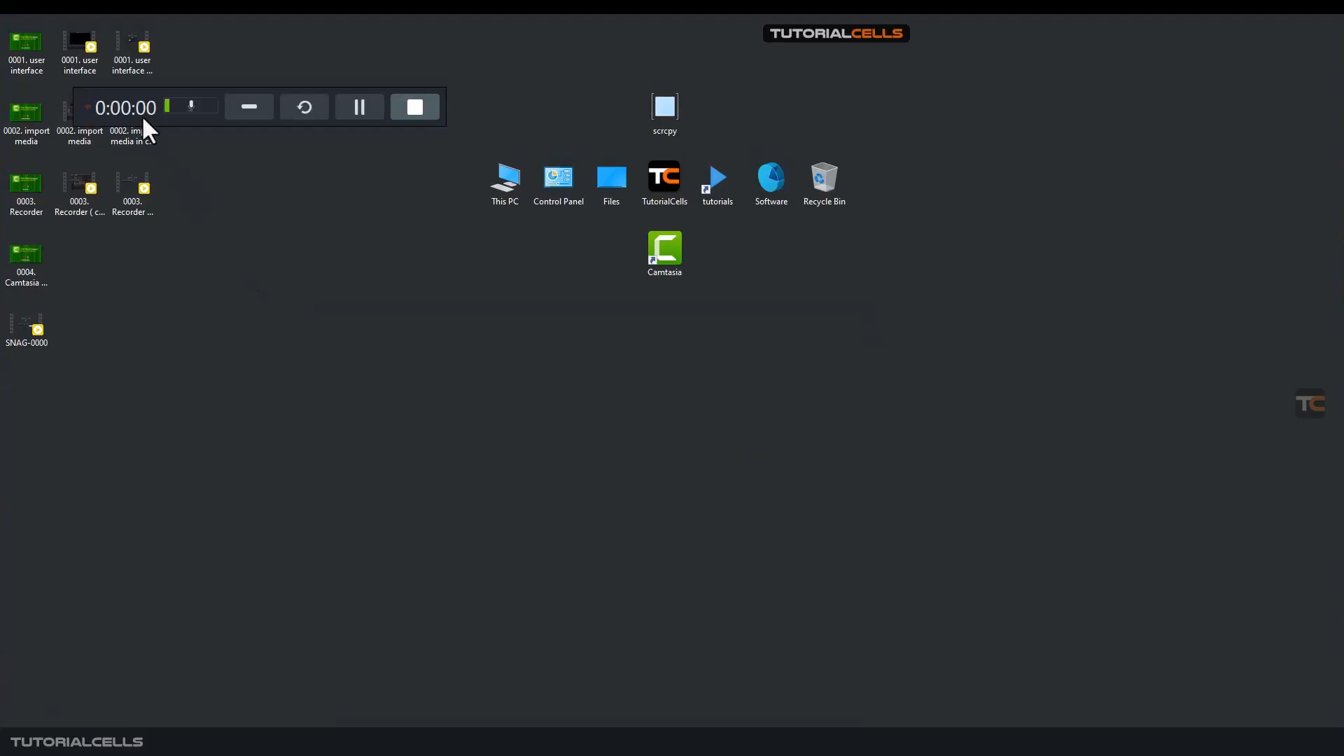
# - Record sample desktop activity: move the recording toolbar to mid-screen, open and close the Recycle Bin, and bring up and dismiss desktop context menus
pyautogui.moveTo(144, 126); pyautogui.dragTo(514, 441)
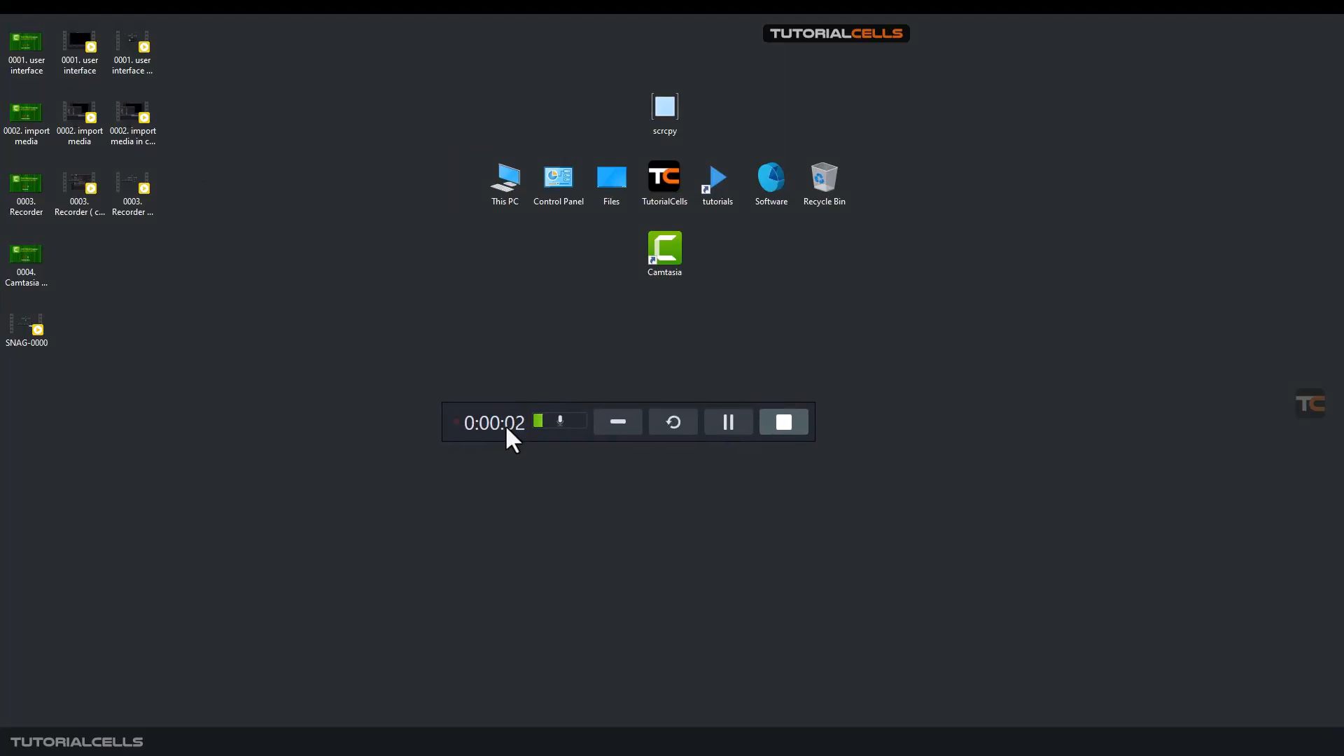
pyautogui.doubleClick(816, 191)
pyautogui.click(1238, 23)
pyautogui.rightClick(229, 415)
pyautogui.click(317, 356)
pyautogui.rightClick(973, 337)
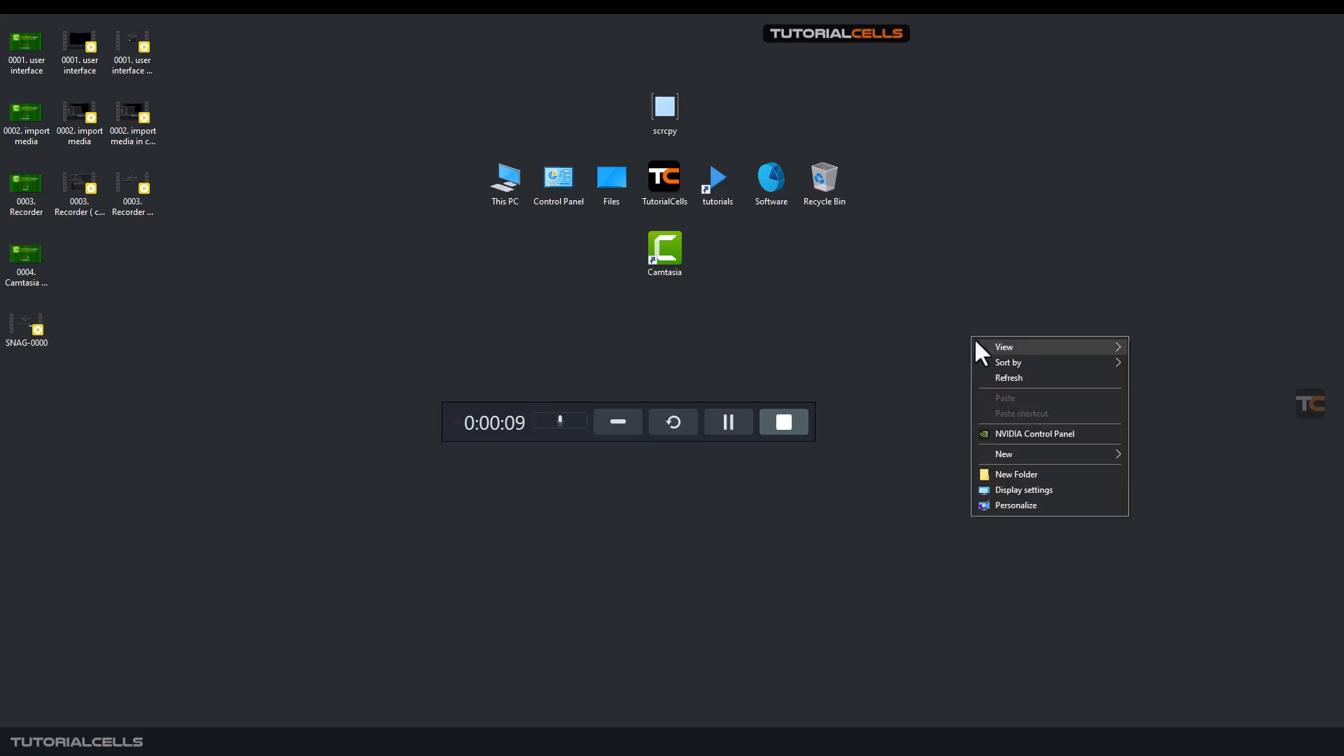
pyautogui.click(937, 437)
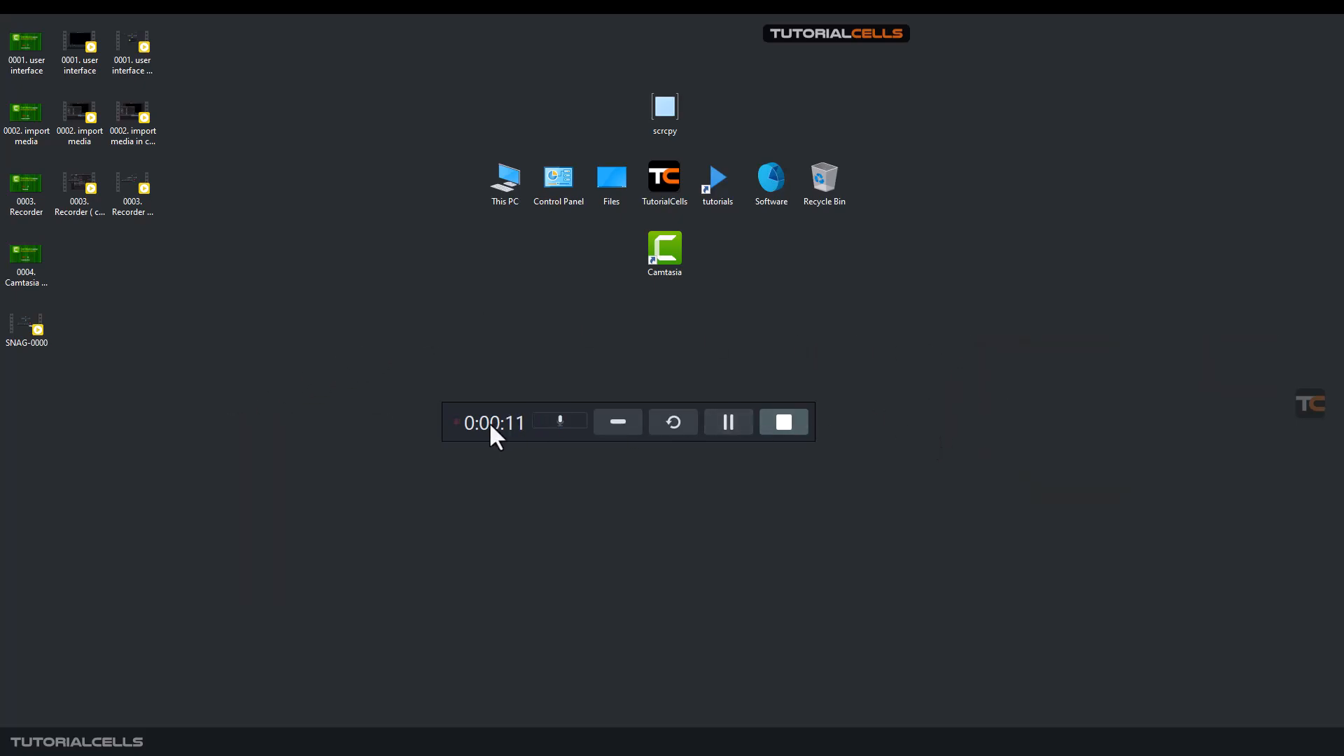
# - Move the recording toolbar slightly lower on the desktop and stop the recording
pyautogui.moveTo(488, 421); pyautogui.dragTo(490, 437)
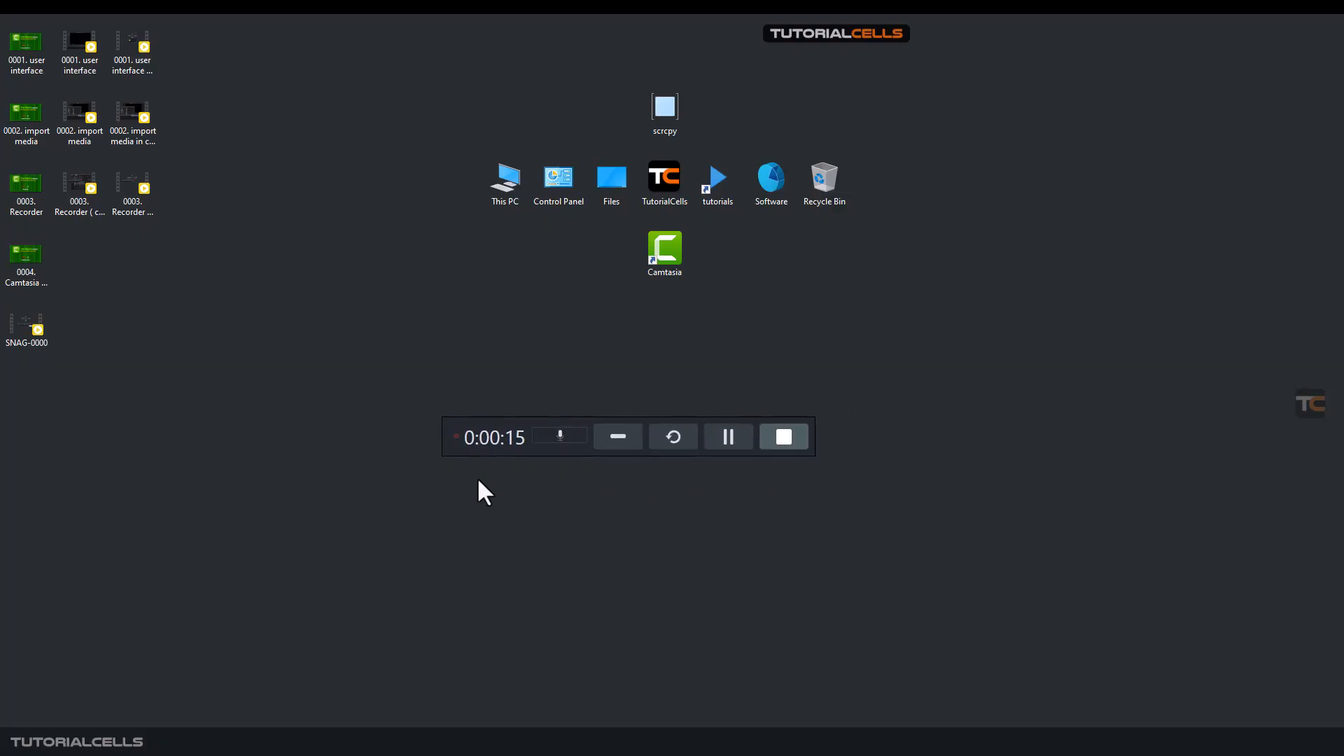
pyautogui.moveTo(483, 444); pyautogui.dragTo(468, 463)
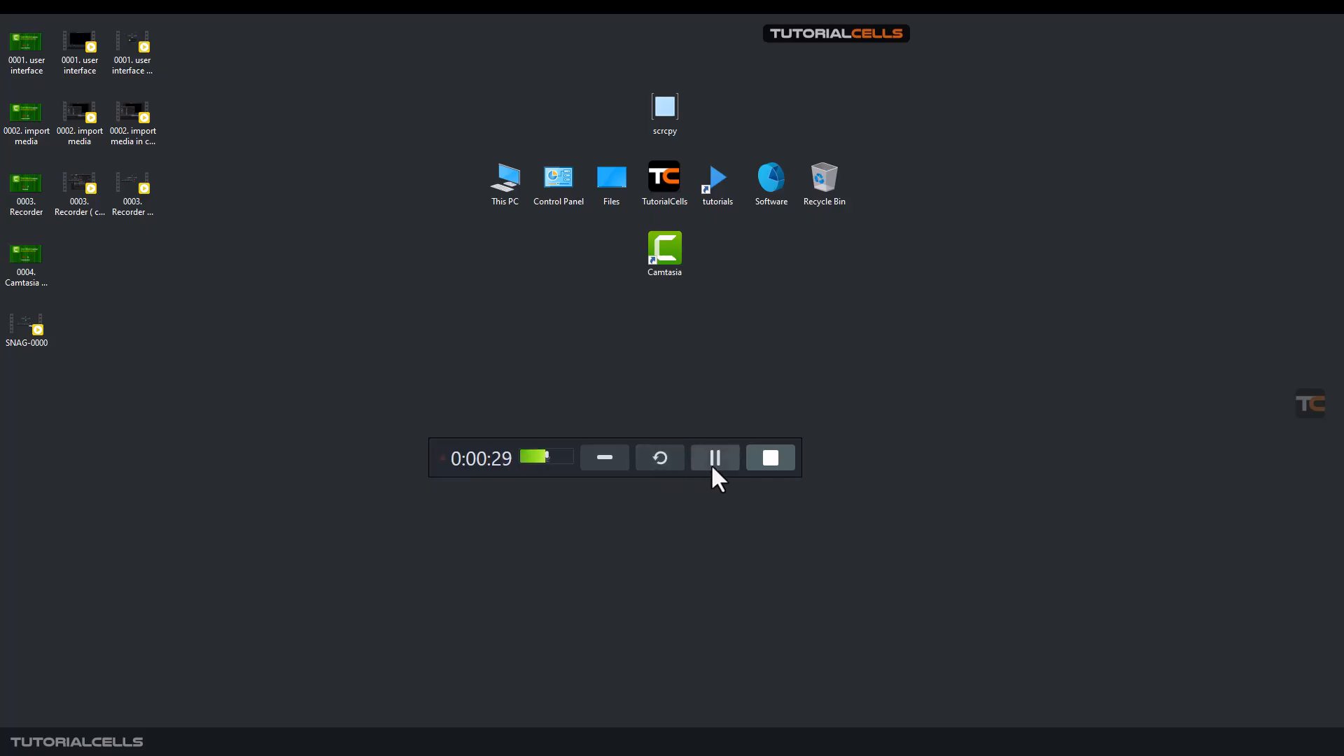
pyautogui.click(772, 458)
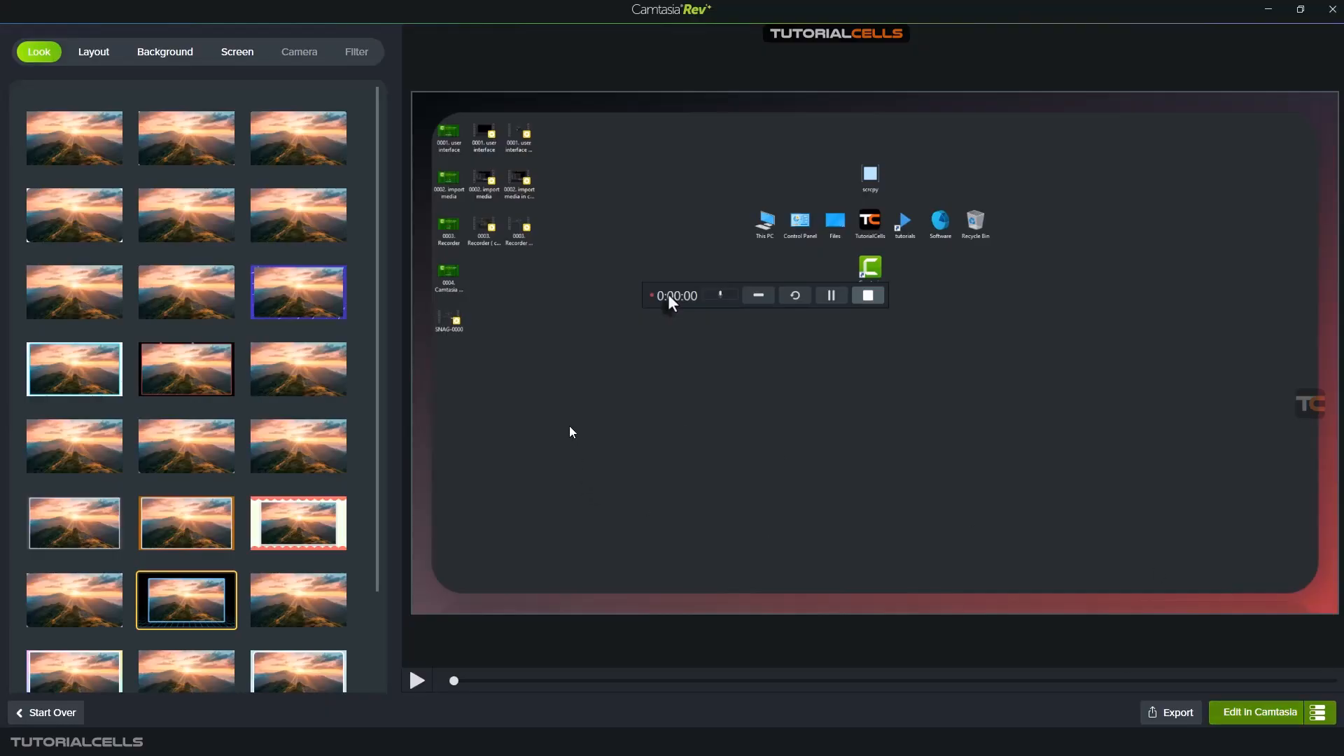
# - Browse the available looks and preview the recording at several points along its timeline
pyautogui.scroll(-1, 177, 342)
pyautogui.scroll(1, 120, 170)
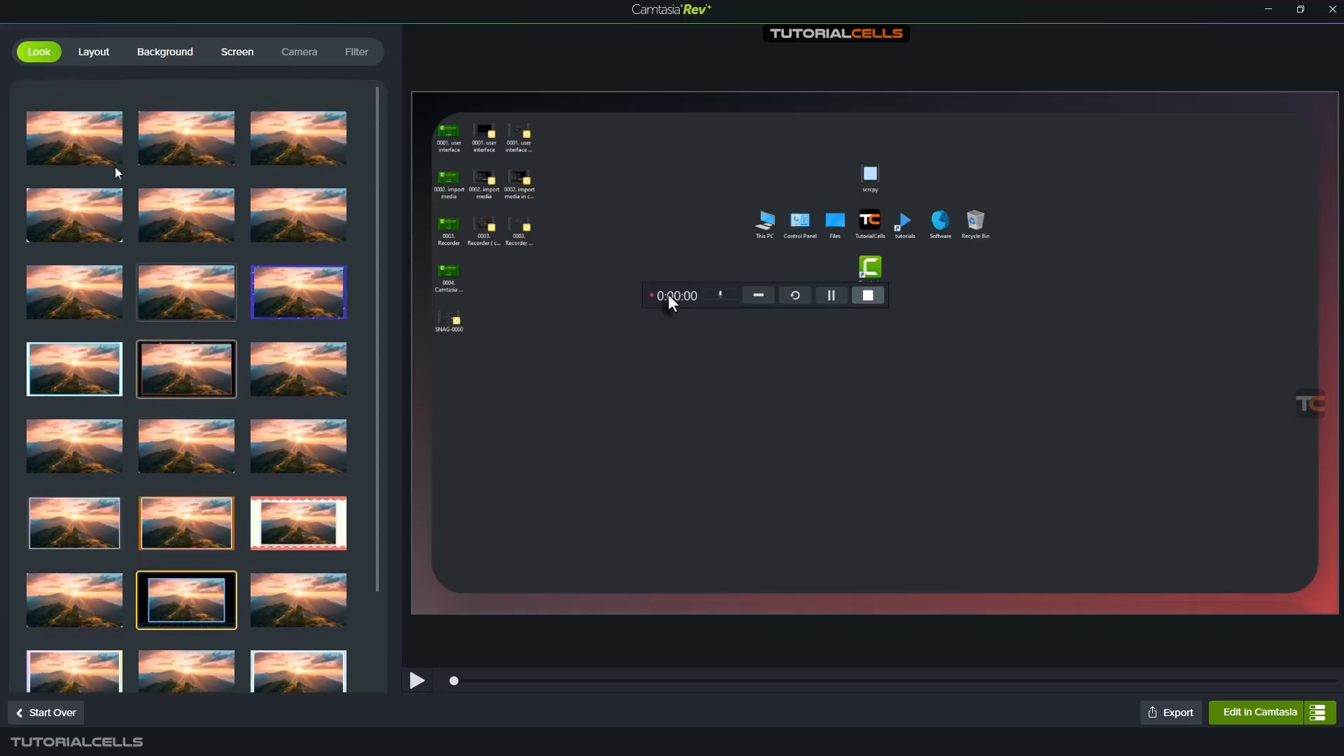
pyautogui.click(489, 680)
pyautogui.click(626, 679)
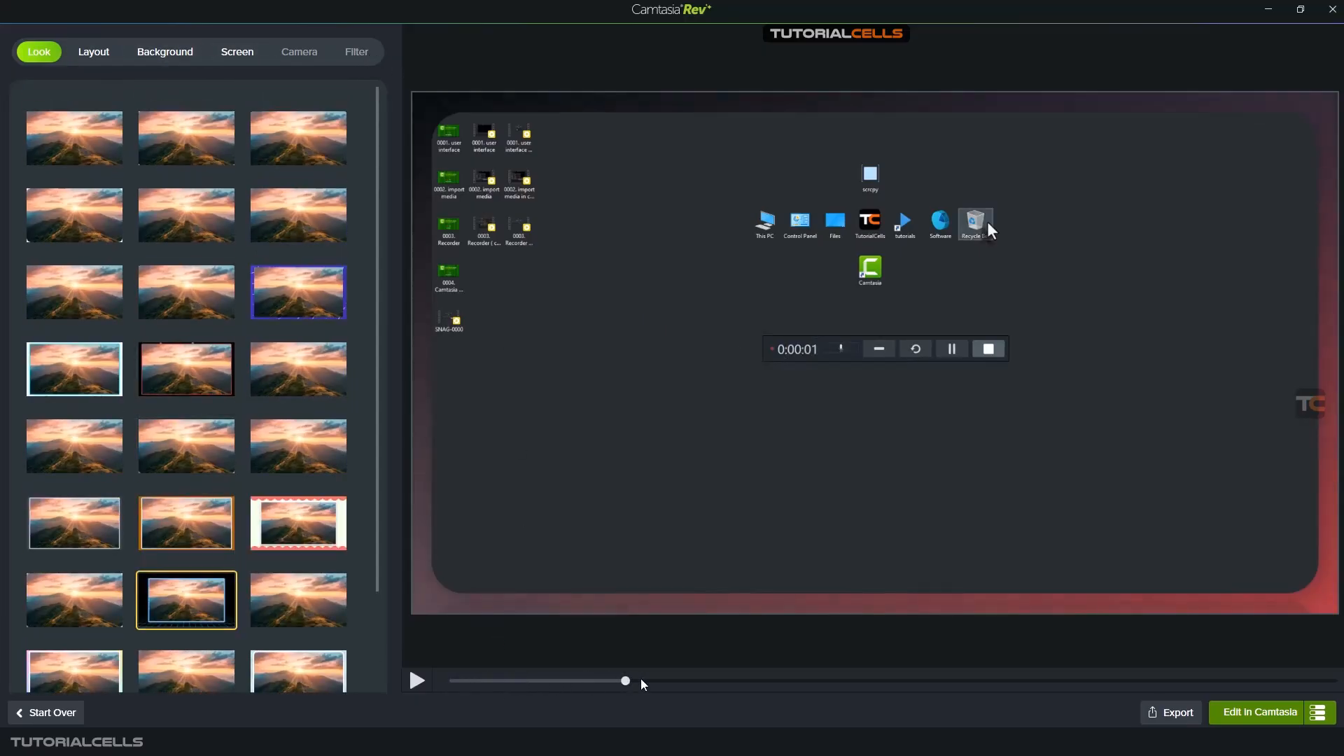
pyautogui.click(731, 680)
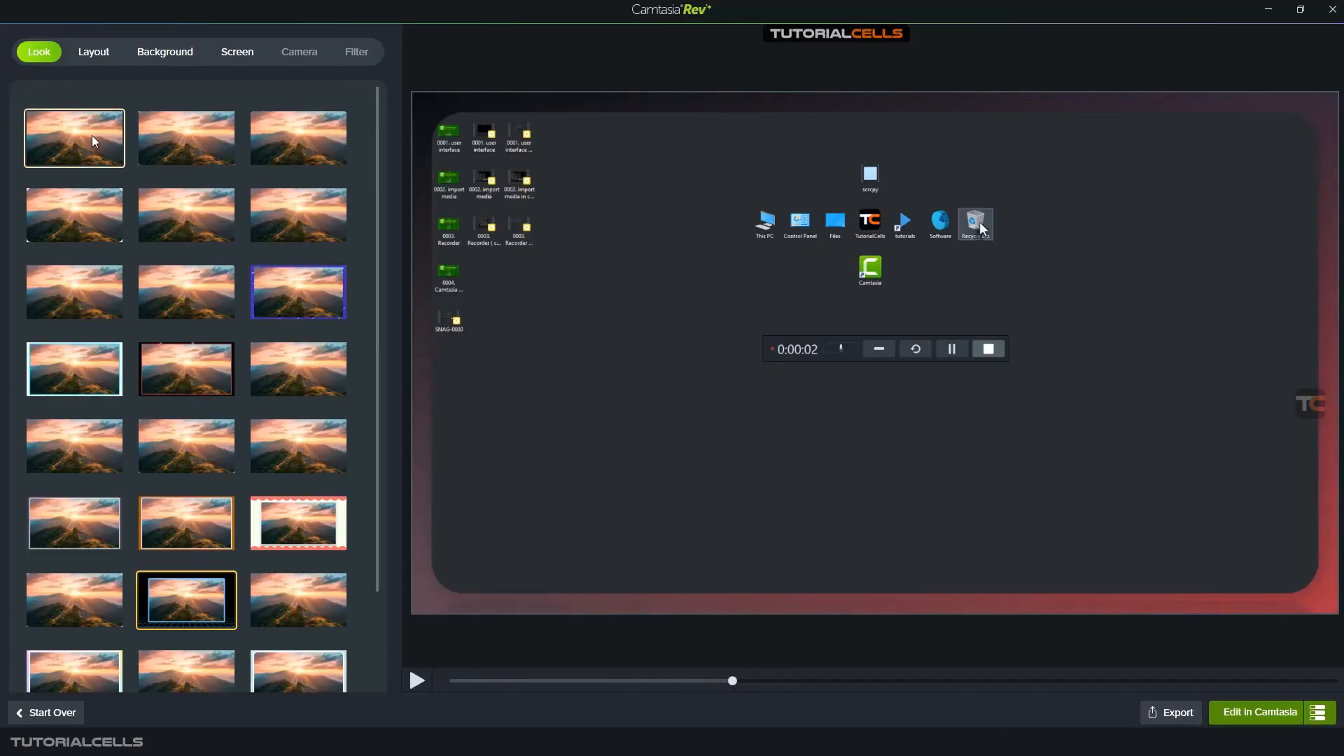
# - Try several looks on the recording and apply the pink-to-blue pixel-heart look with the lavender border
pyautogui.click(178, 140)
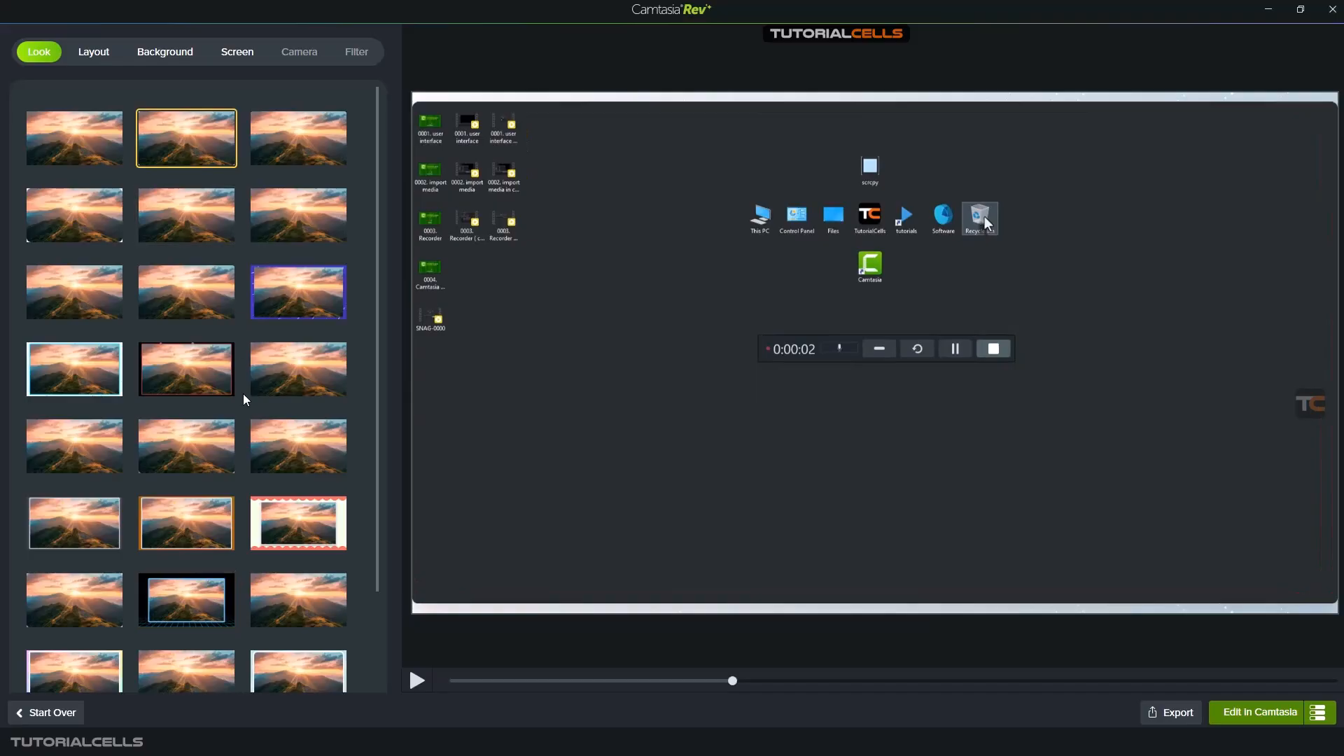
pyautogui.scroll(-2, 242, 393)
pyautogui.click(188, 481)
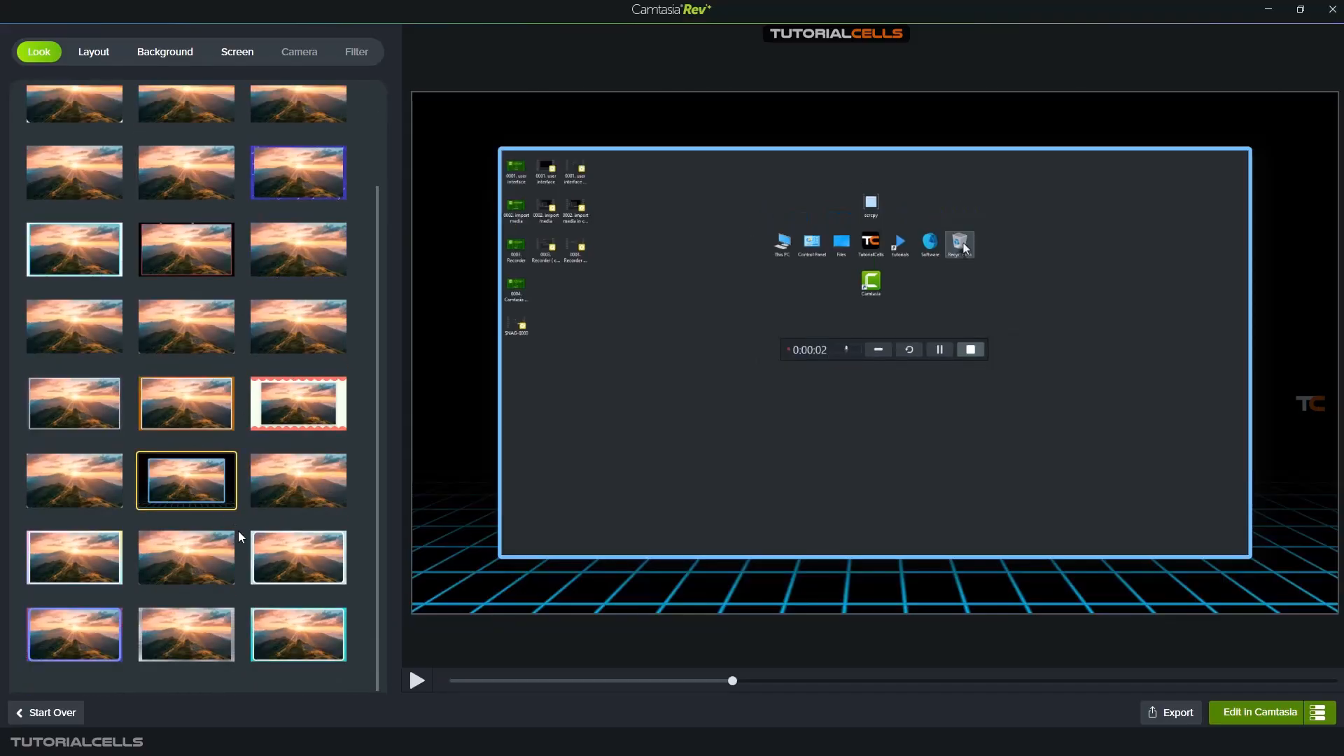
pyautogui.click(186, 635)
pyautogui.click(77, 632)
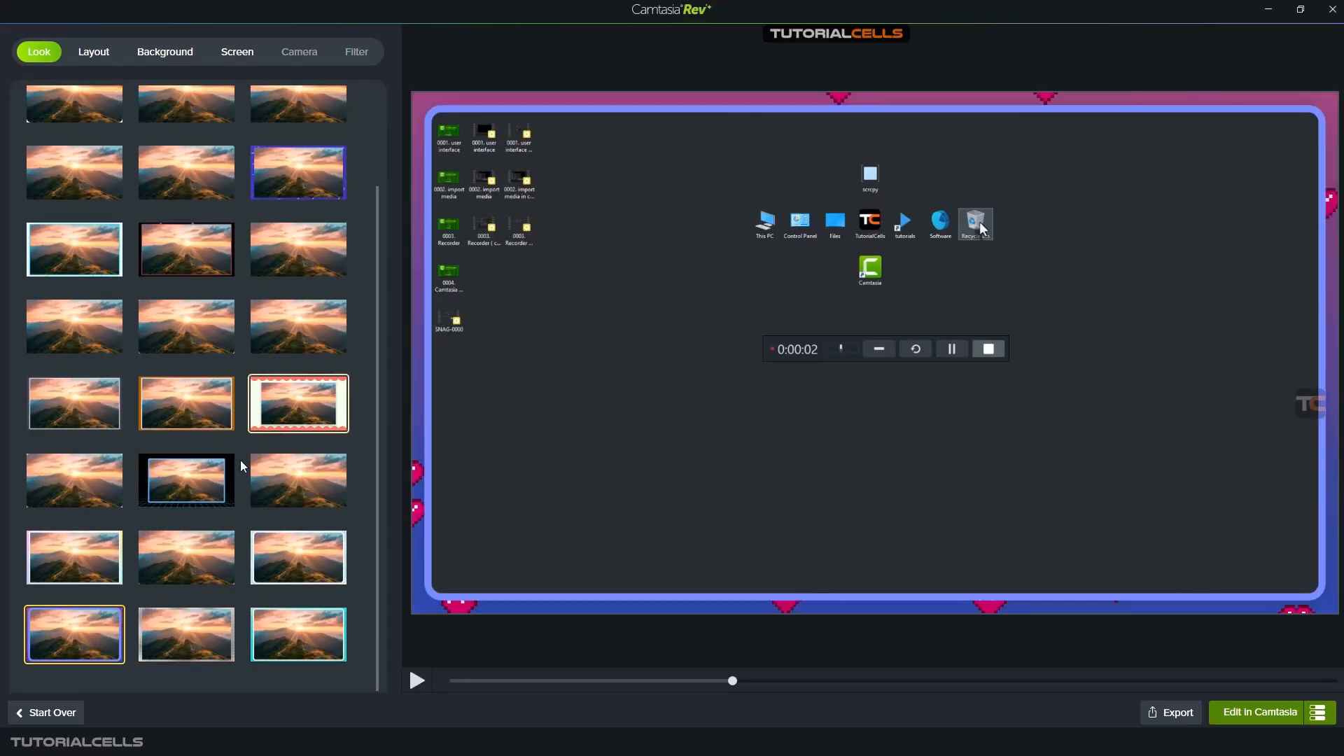
pyautogui.click(154, 645)
pyautogui.click(121, 644)
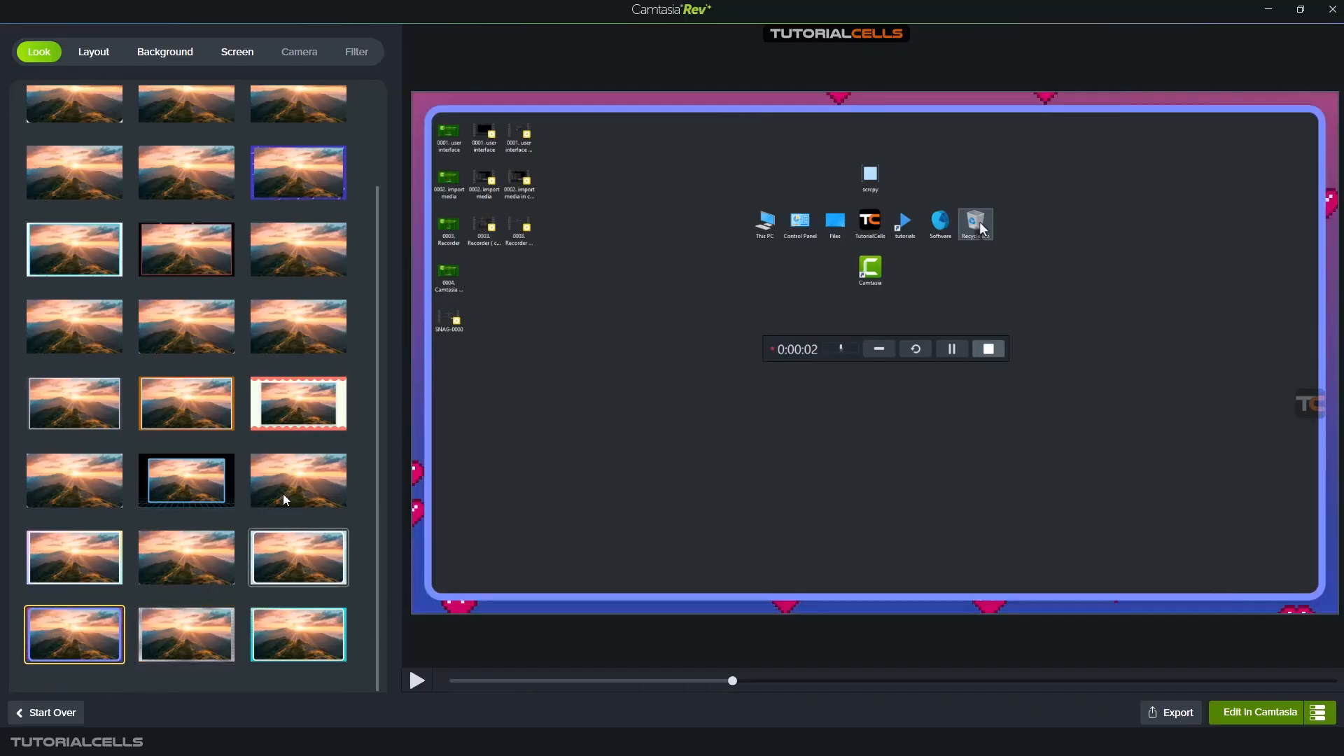
# - Try the smaller off-centre Screen Only layout, and return to the centred layout with a narrow margin
pyautogui.click(94, 54)
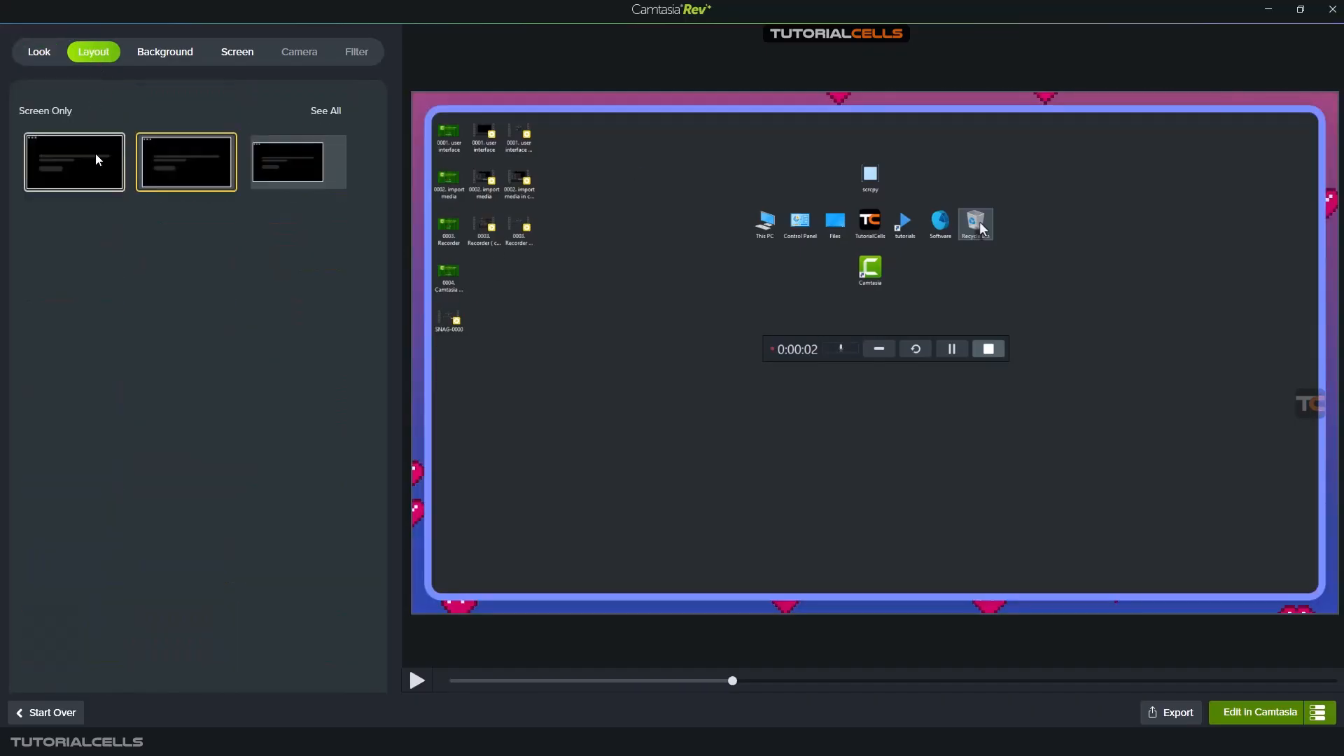
pyautogui.click(287, 171)
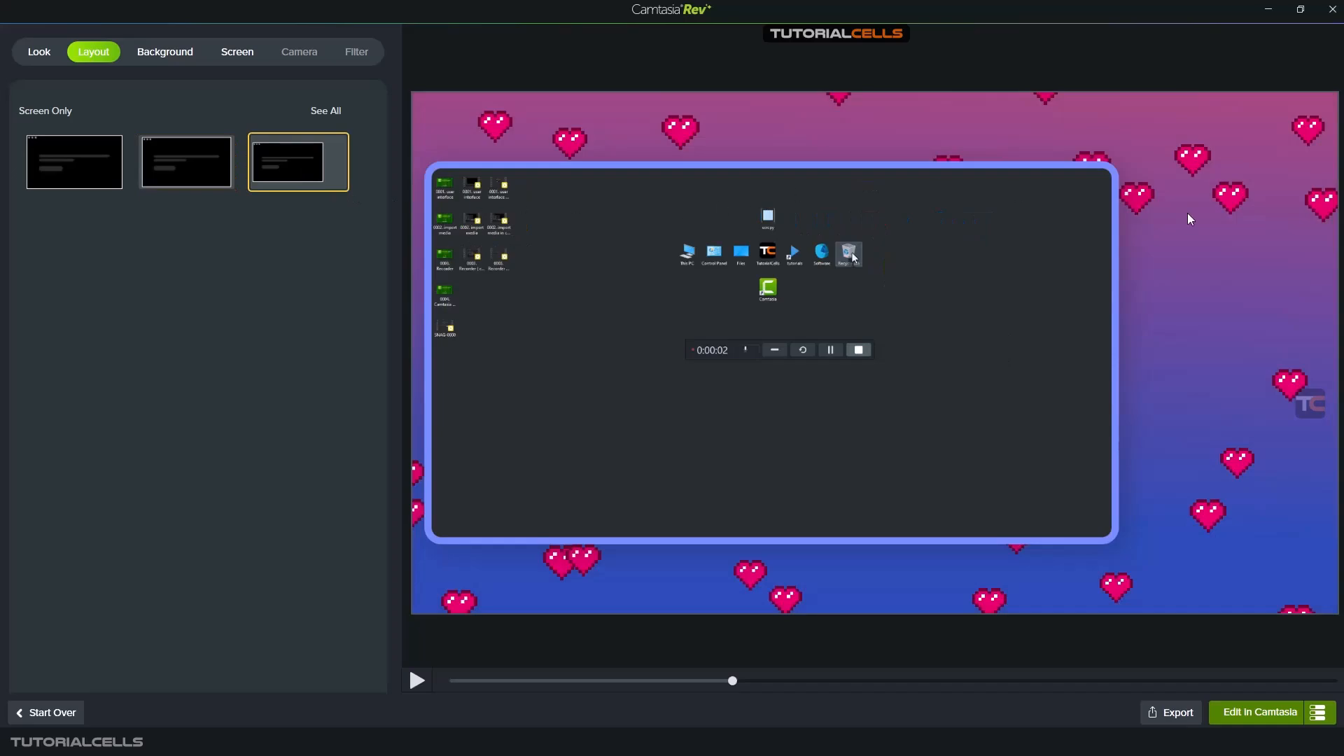
pyautogui.click(160, 150)
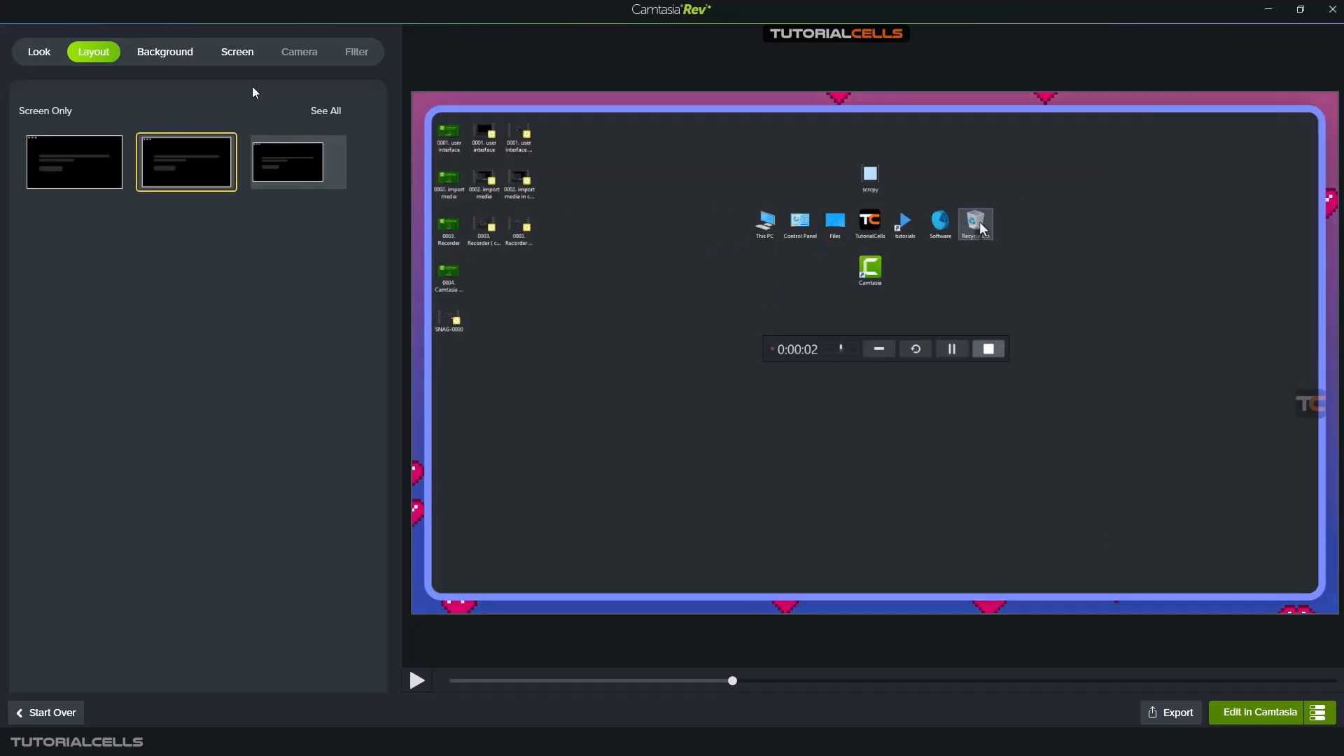
# - Compare several backgrounds and apply the pink-and-turquoise holographic swirl behind the recording
pyautogui.click(172, 54)
pyautogui.scroll(-10, 220, 414)
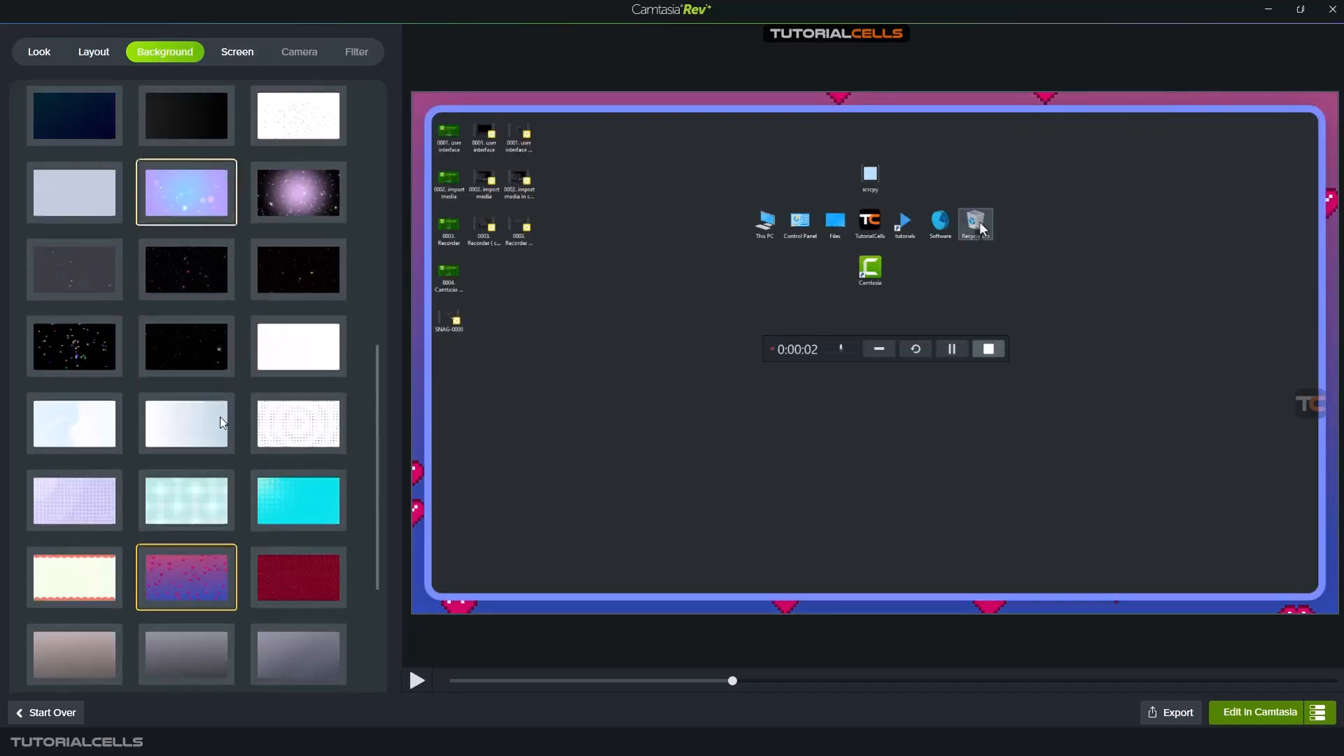
pyautogui.scroll(-1, 224, 448)
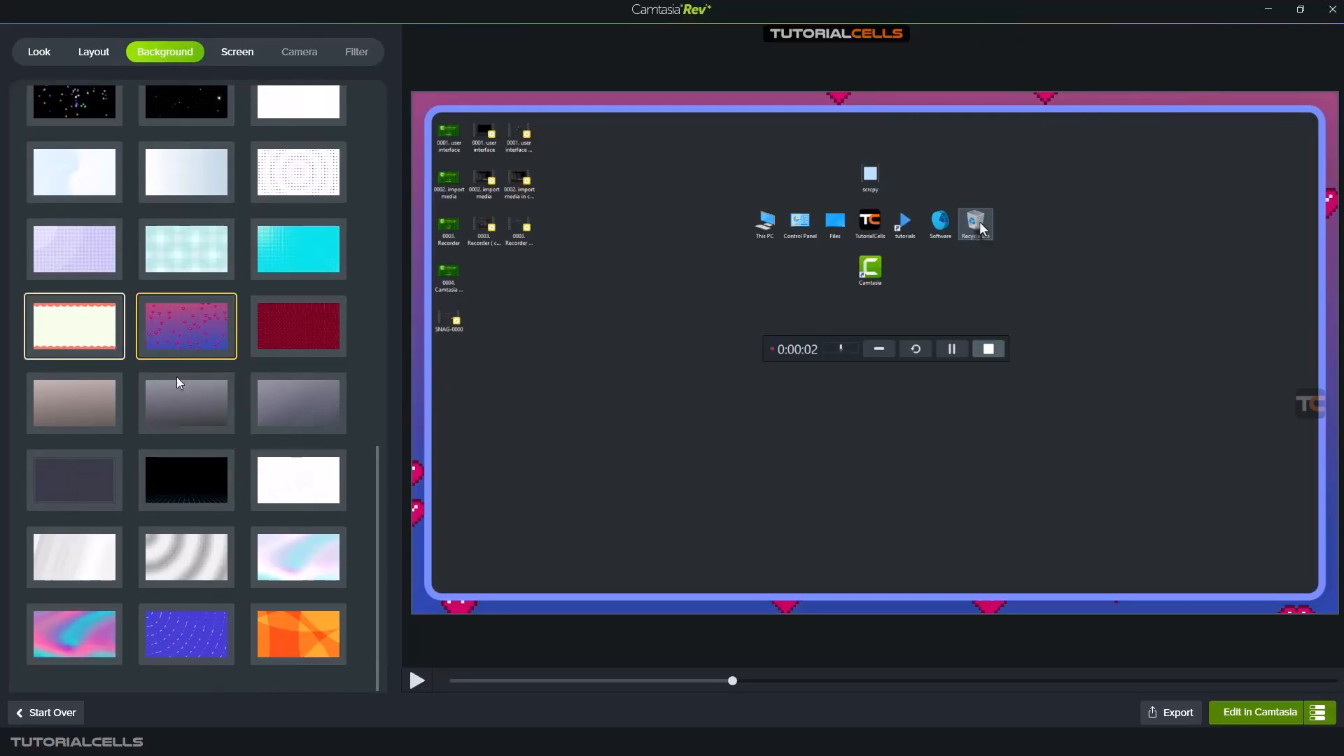
pyautogui.click(300, 330)
pyautogui.click(187, 634)
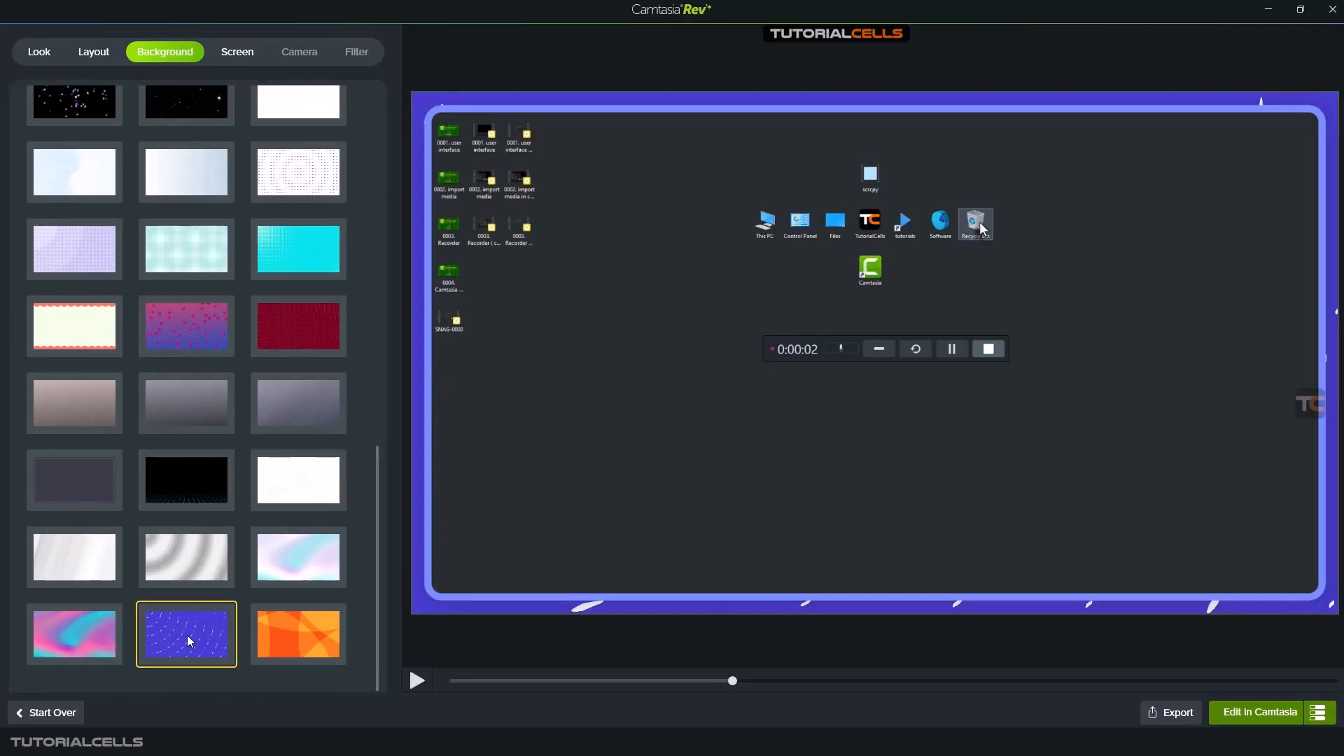
pyautogui.click(280, 648)
pyautogui.click(65, 645)
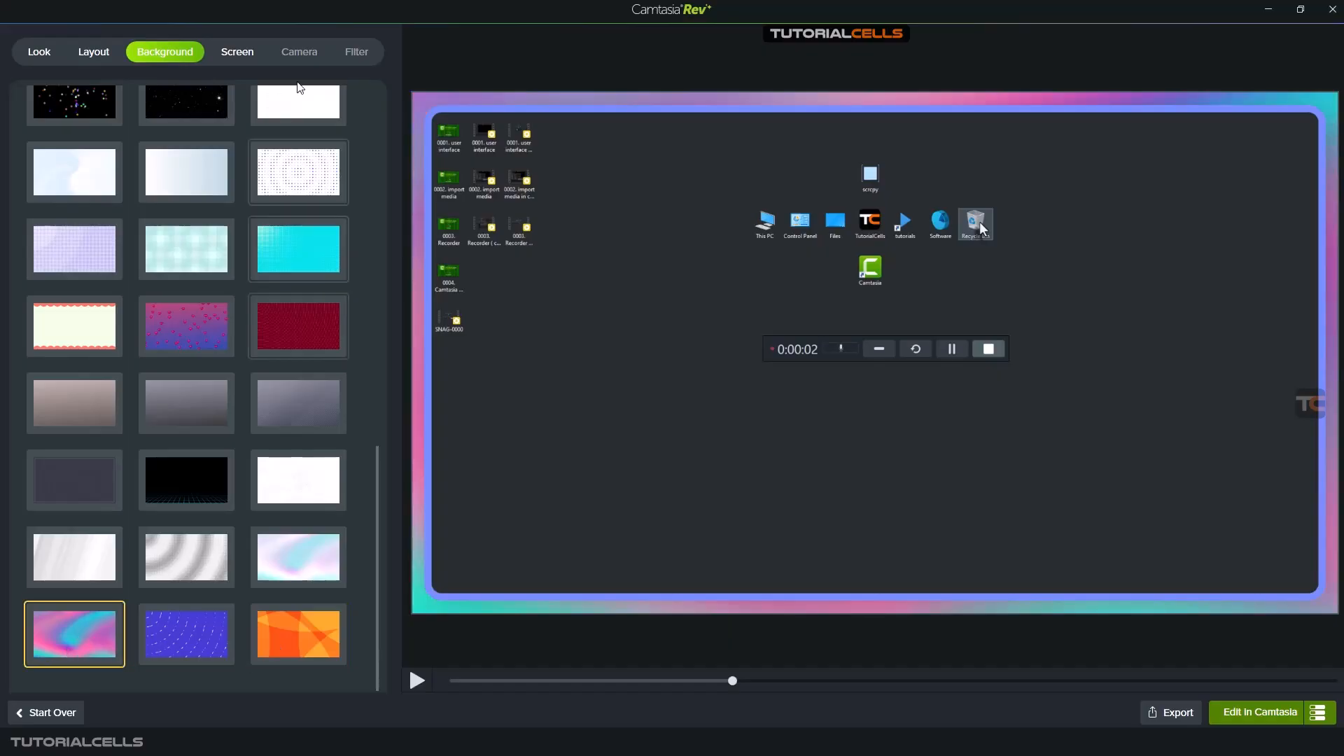
# - Remove the Border effect from the screen recording and reapply Corner Rounding, keeping AI Noise Removal on
pyautogui.click(241, 54)
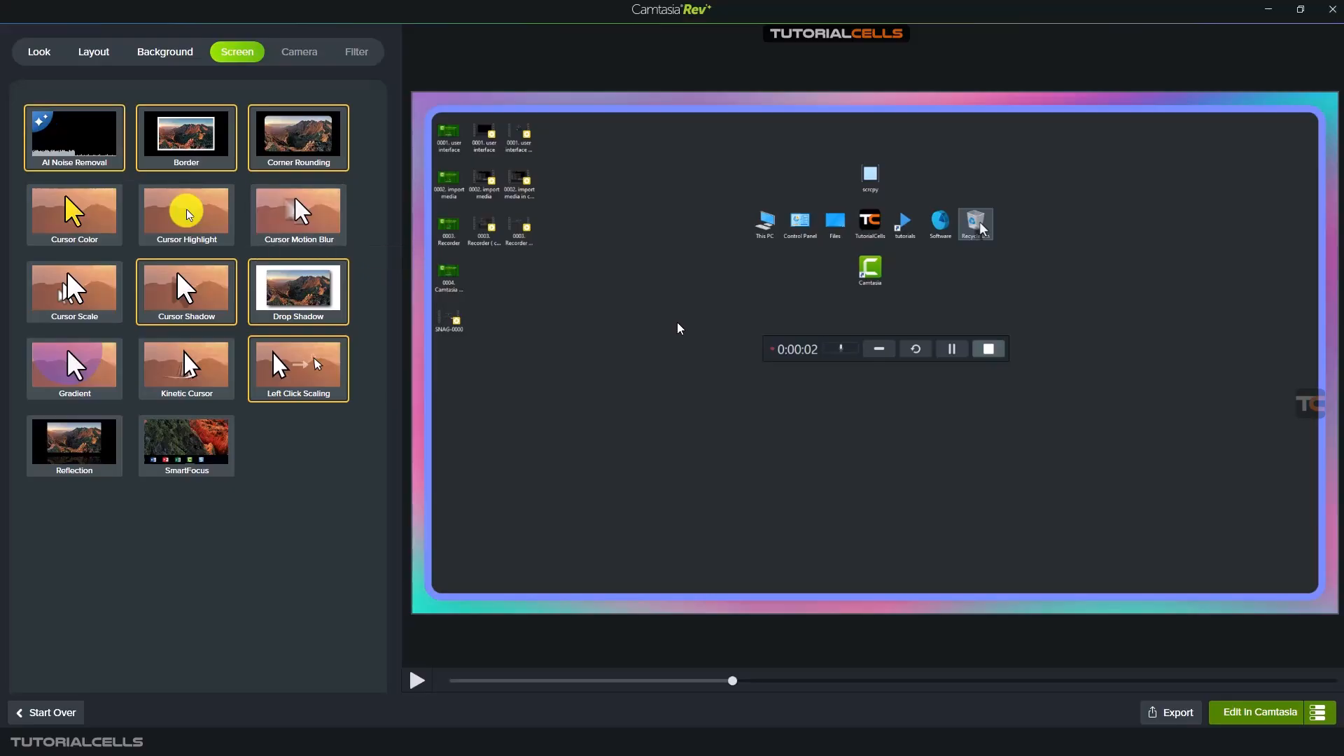
pyautogui.click(75, 152)
pyautogui.click(182, 160)
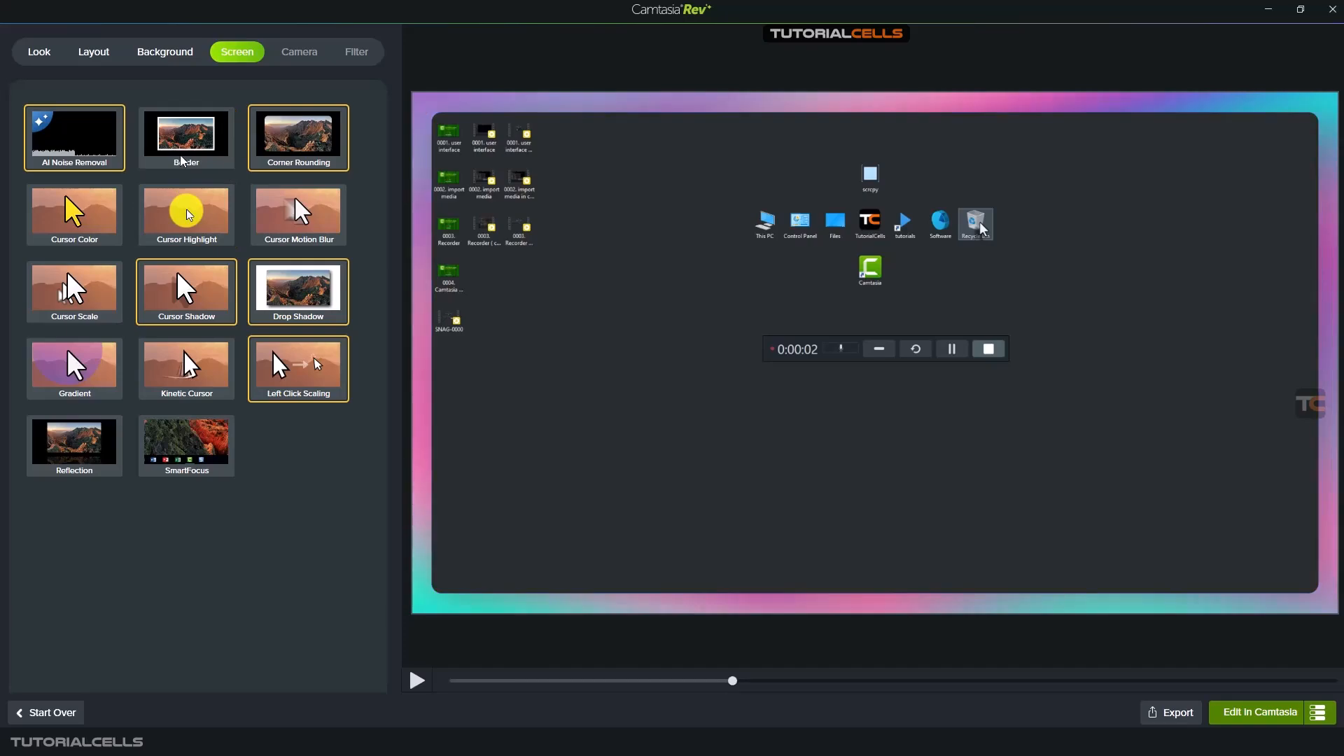
pyautogui.click(308, 153)
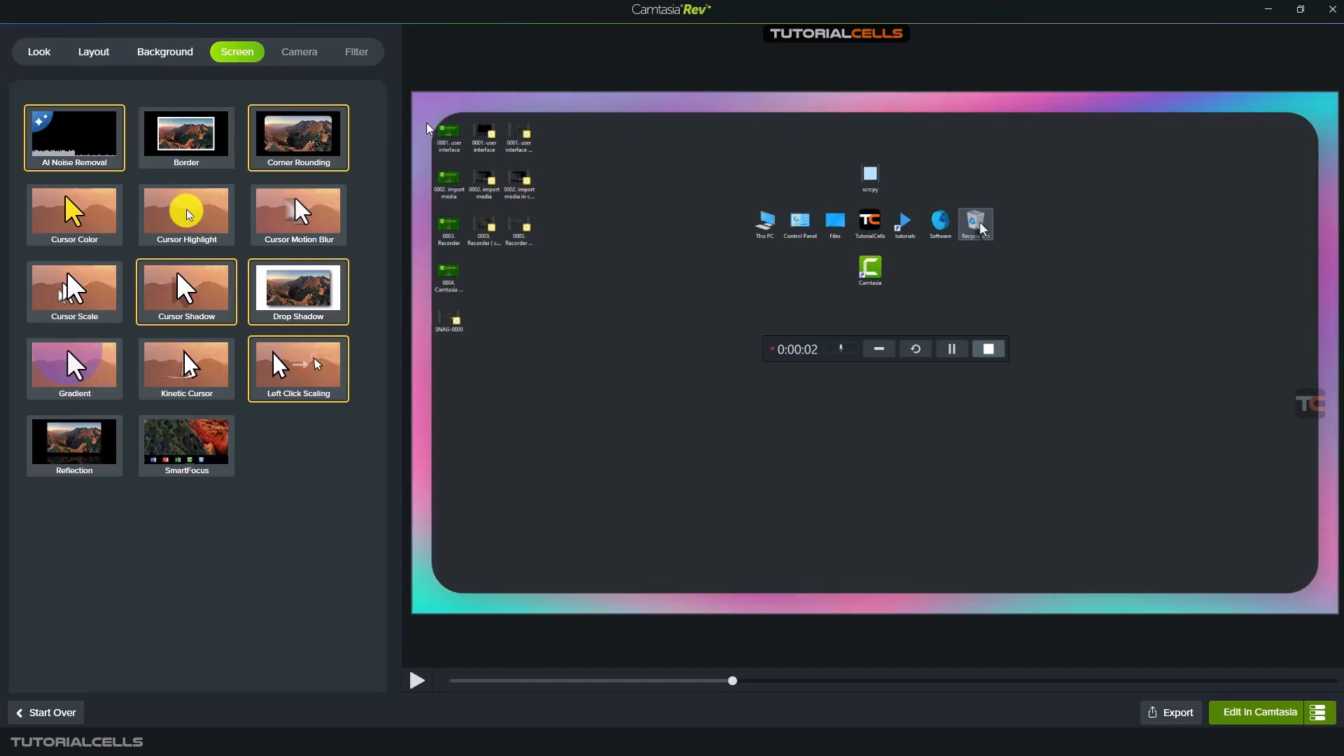
# - Toggle the Cursor Color effect to compare it, and leave the yellow cursor enabled
pyautogui.click(93, 223)
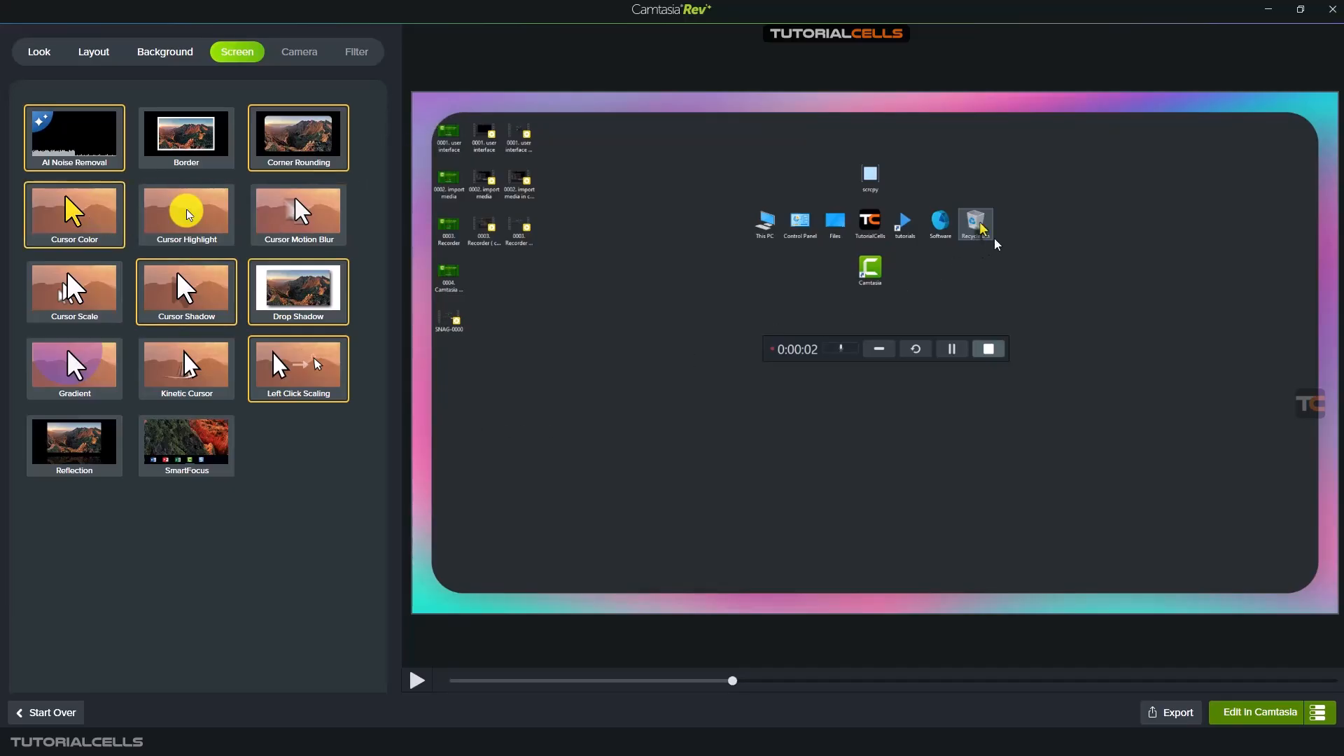
pyautogui.click(58, 213)
pyautogui.click(59, 213)
pyautogui.click(59, 214)
pyautogui.click(59, 213)
pyautogui.click(59, 214)
pyautogui.click(58, 214)
pyautogui.click(59, 213)
pyautogui.click(59, 213)
# - Toggle Cursor Highlight to compare it and leave it off, and enable Cursor Scale for the recording
pyautogui.click(189, 228)
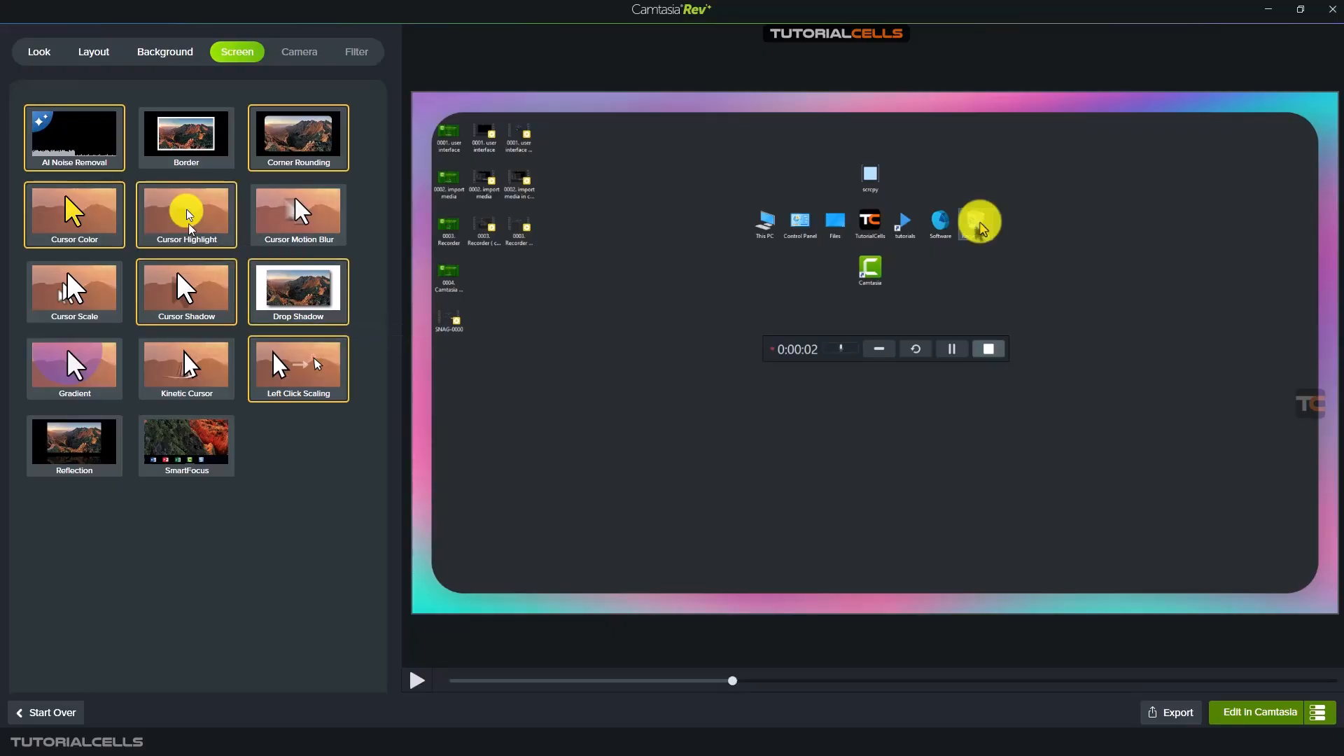
pyautogui.click(190, 229)
pyautogui.click(190, 230)
pyautogui.click(190, 230)
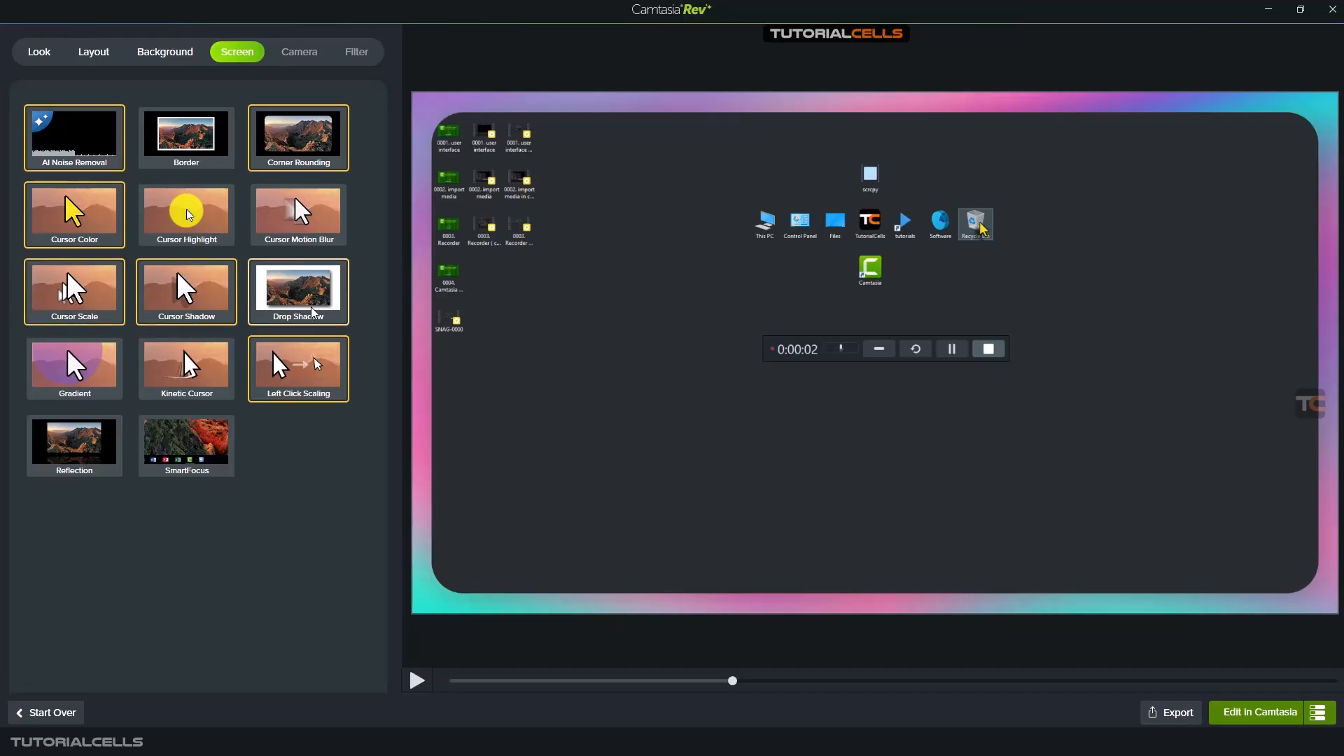
# - Enable Reflection on the screen recording, play it back with SmartFocus applied, and turn SmartFocus off
pyautogui.click(50, 452)
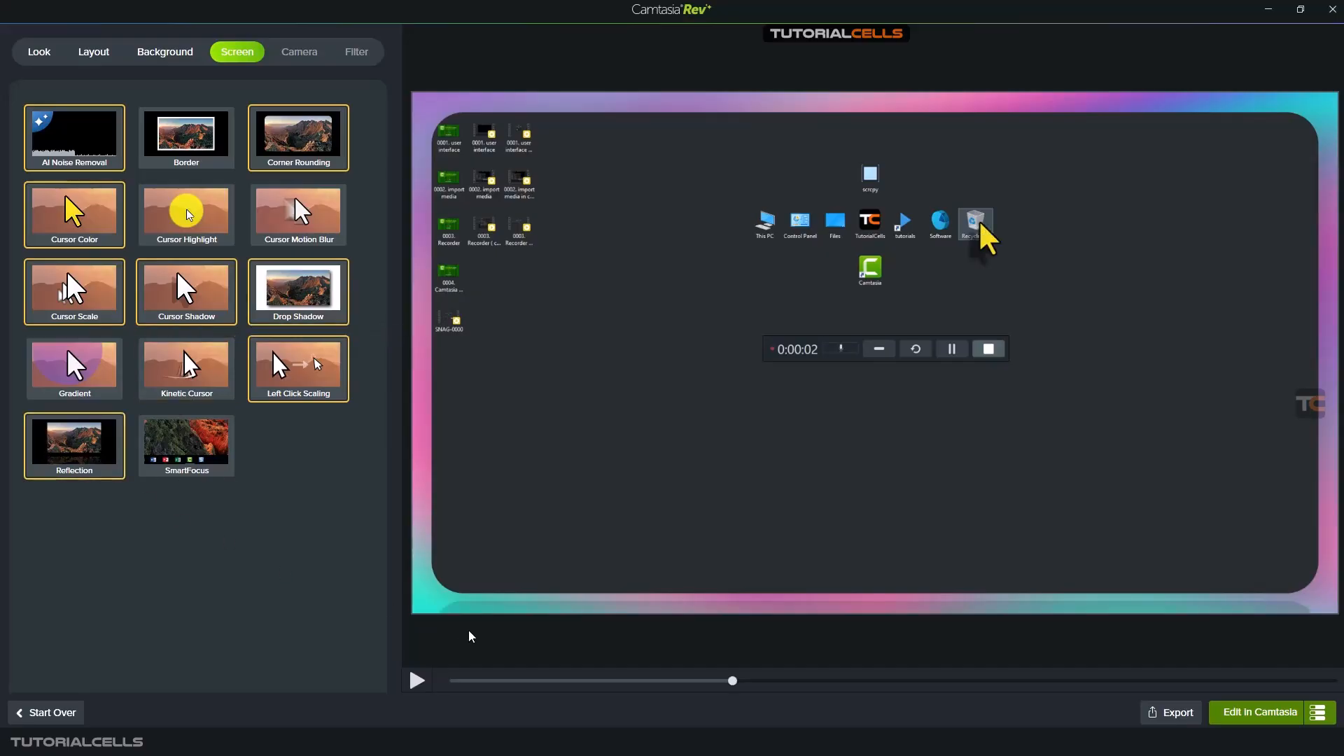
pyautogui.click(203, 451)
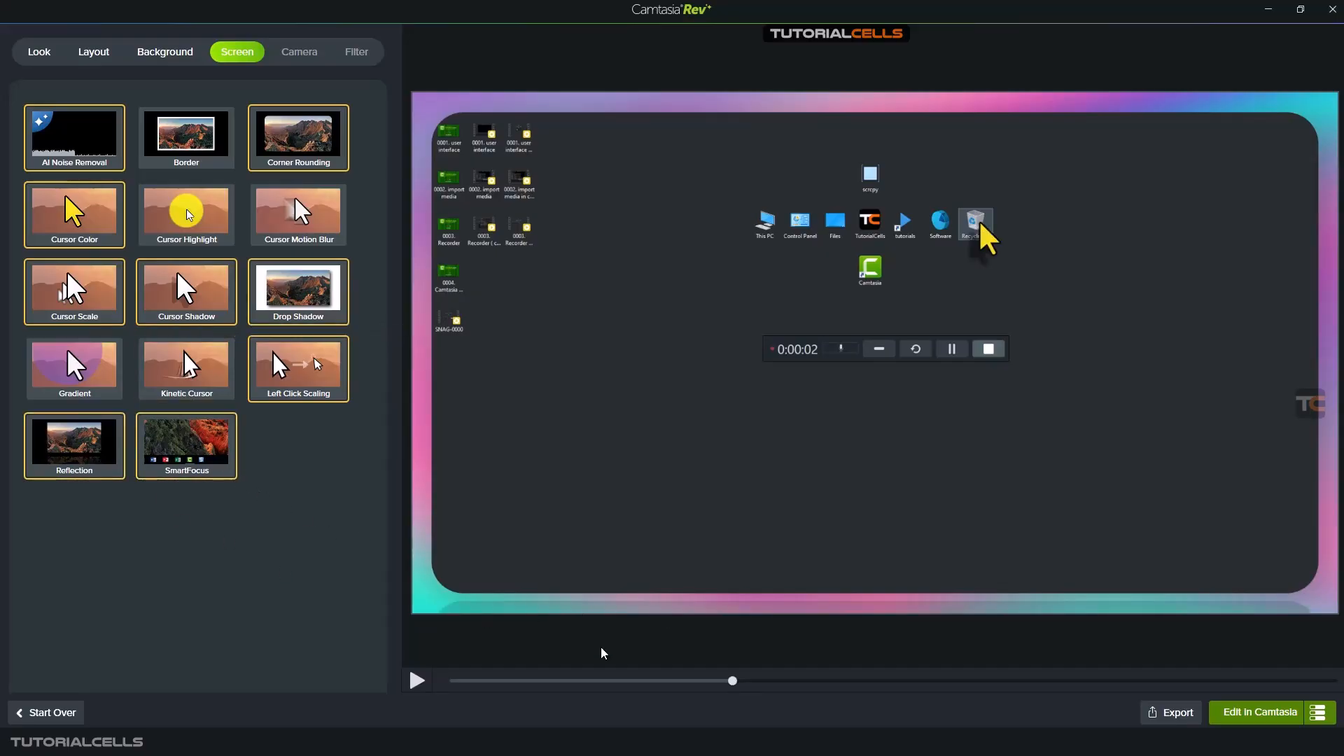
pyautogui.click(419, 680)
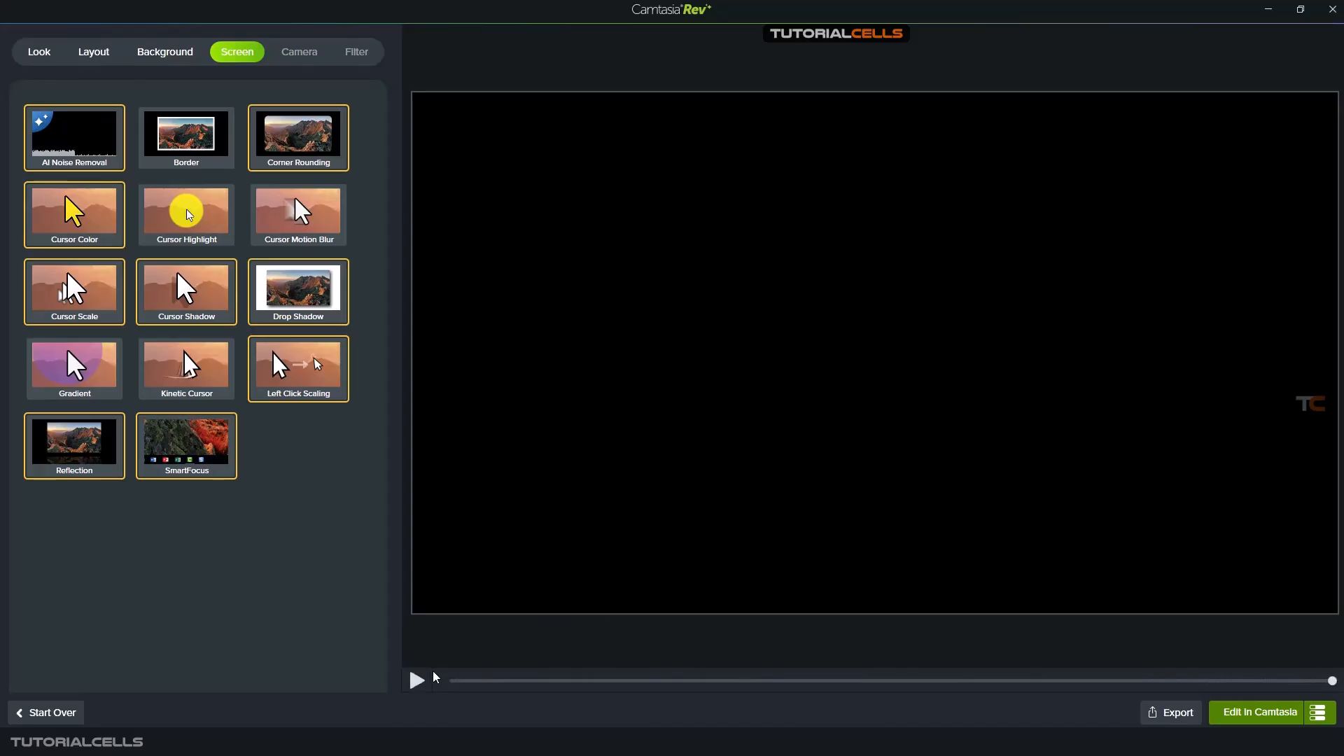
pyautogui.click(203, 442)
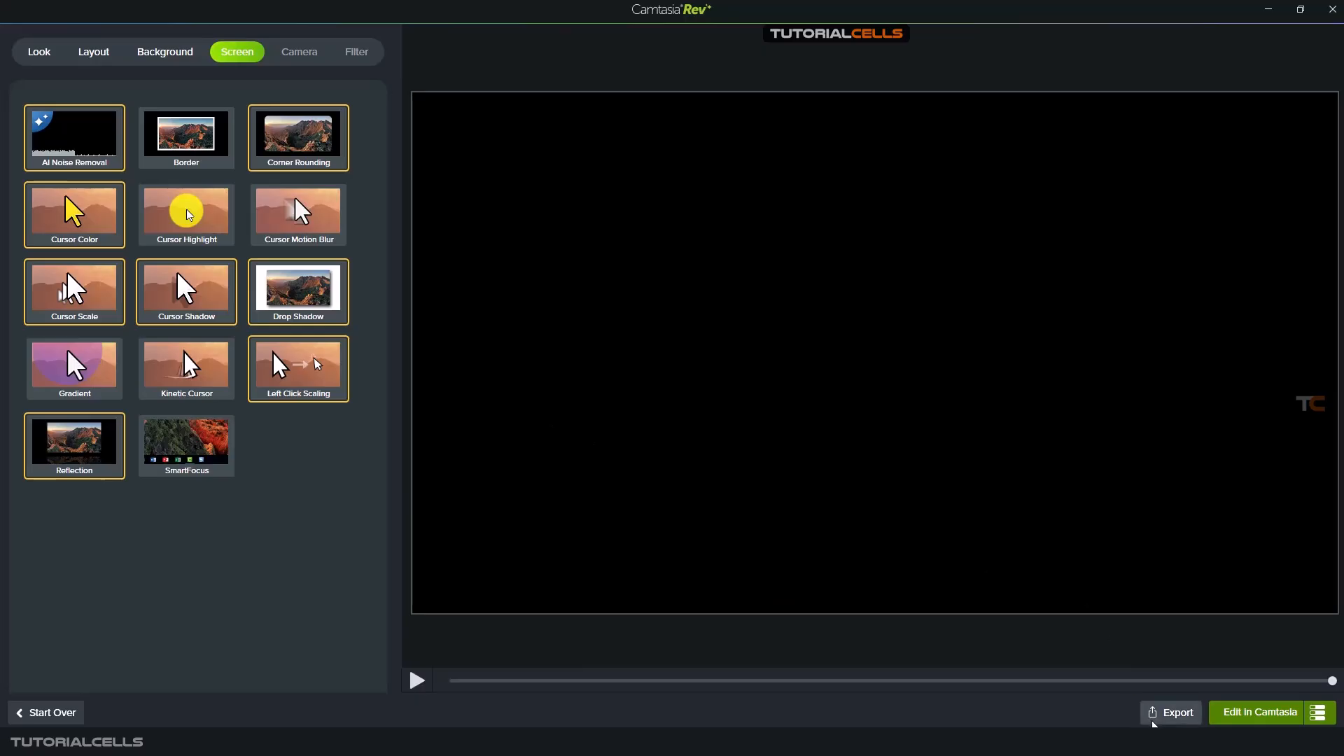
# - Return the preview to near the start and open the styled recording for editing in Camtasia as Unpacked Media
pyautogui.click(491, 683)
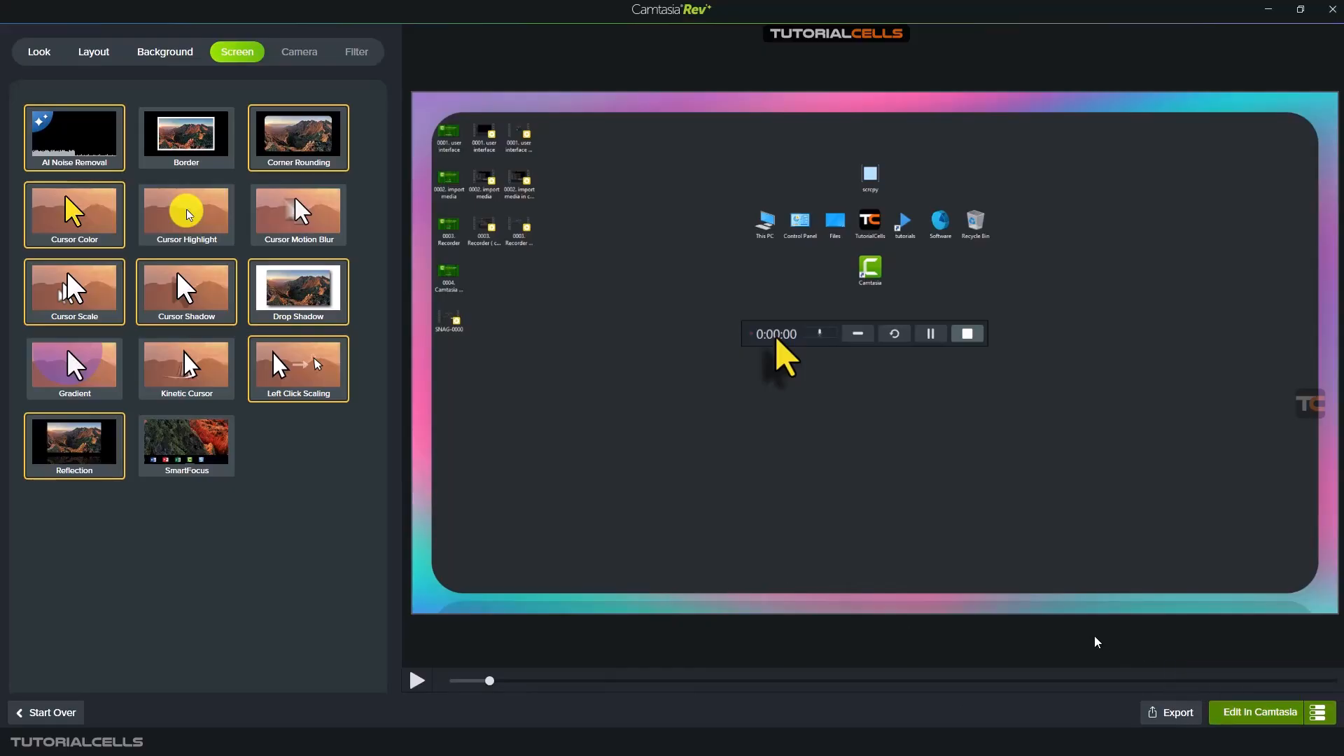
pyautogui.click(1330, 714)
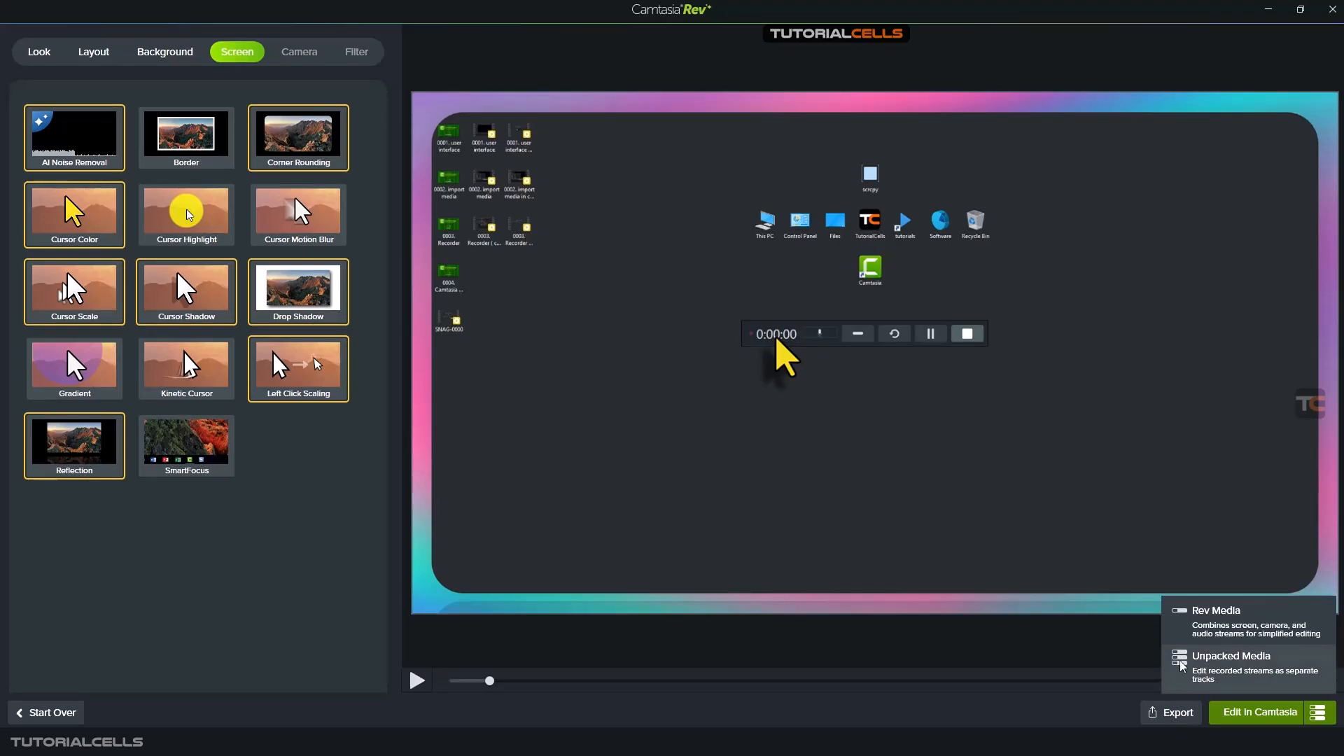
pyautogui.click(1226, 712)
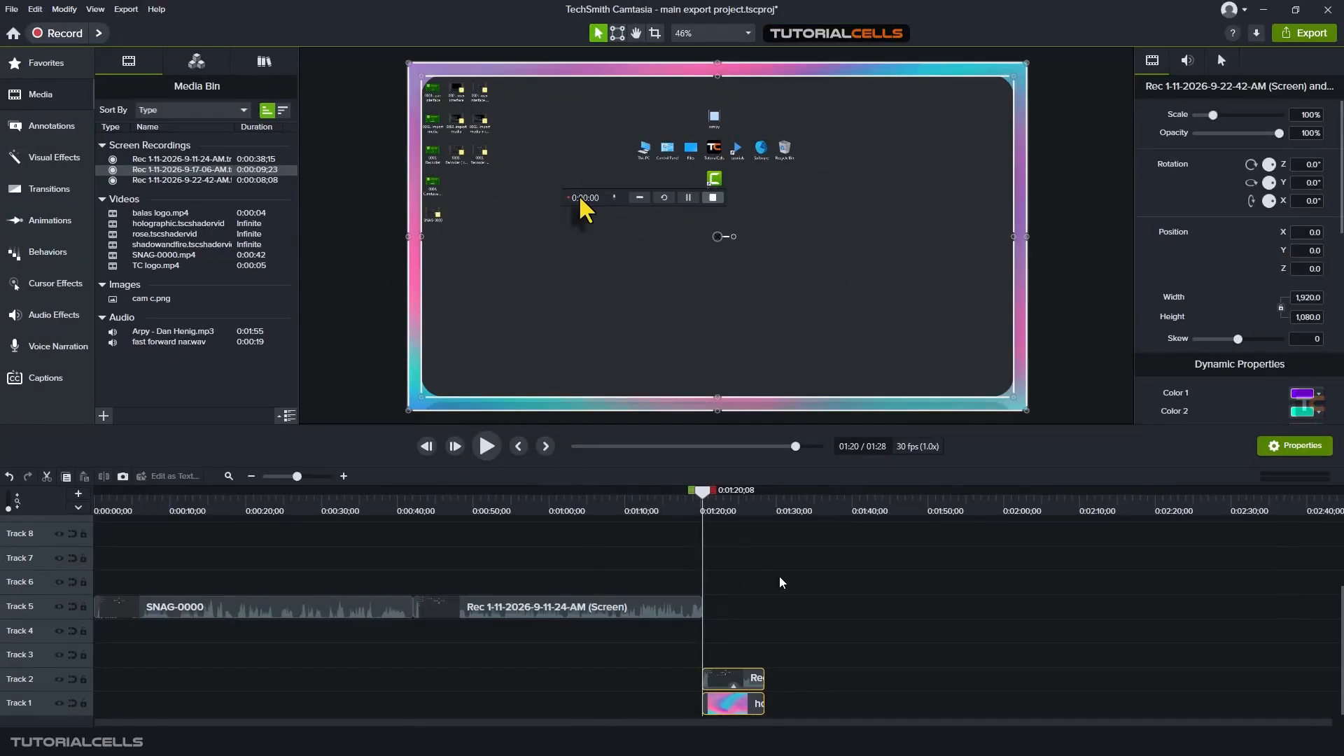
# - Expand the effects of the screen recording on Track 2 and set the Cursor Color light tone to magenta, #FF1FF7
pyautogui.click(764, 629)
pyautogui.click(734, 683)
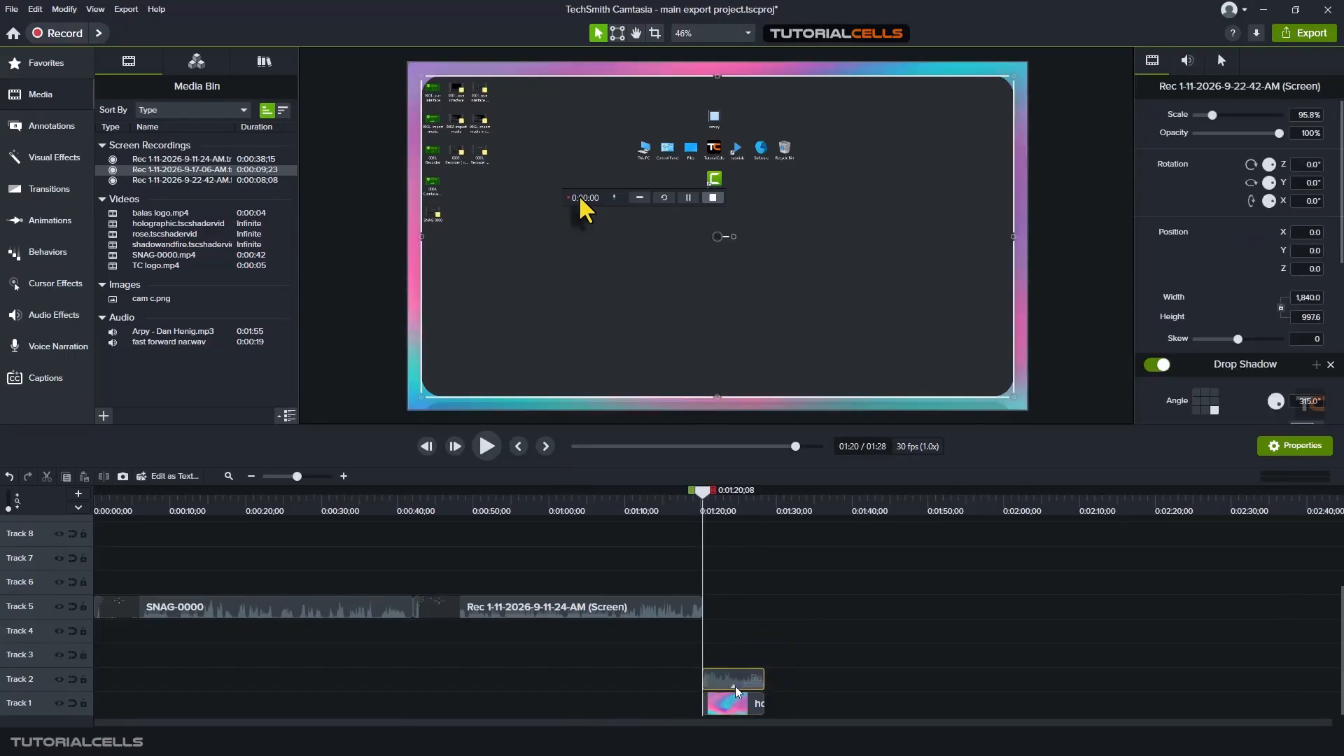
pyautogui.click(733, 686)
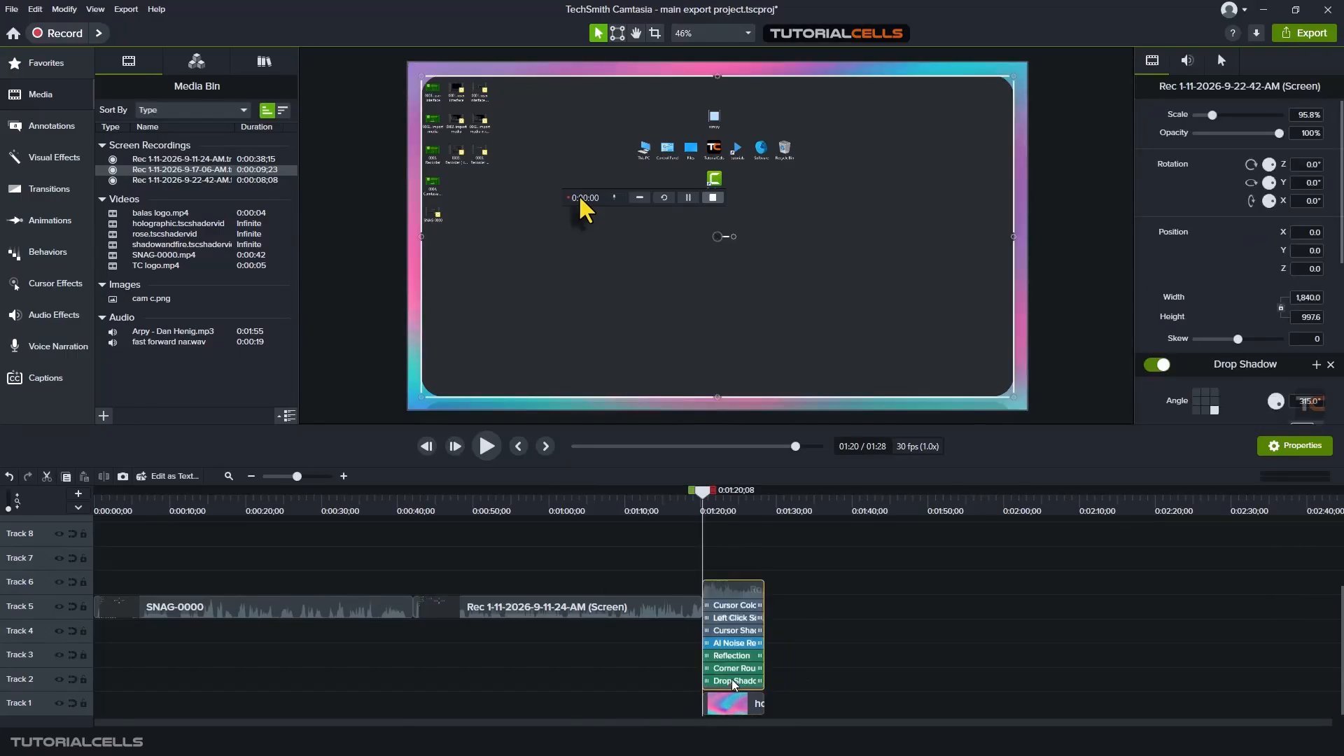
pyautogui.click(740, 606)
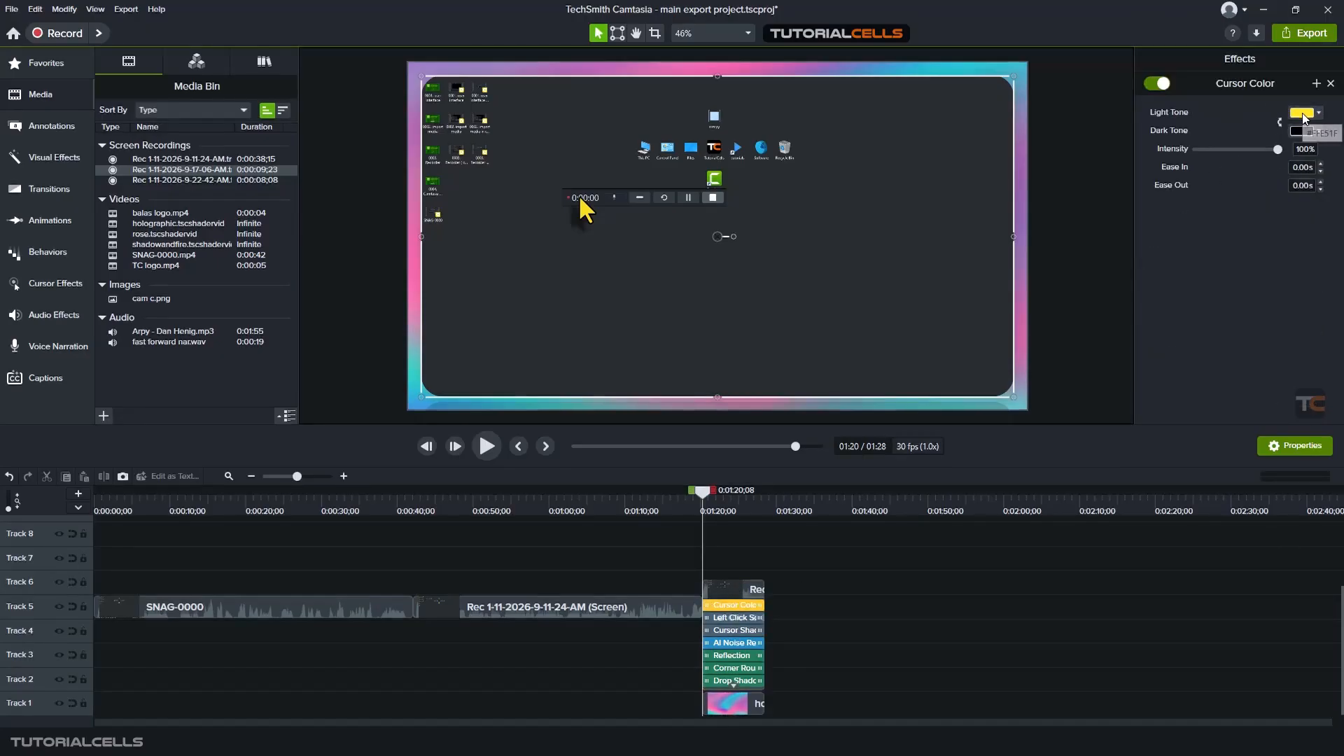
pyautogui.click(1302, 114)
pyautogui.click(1316, 186)
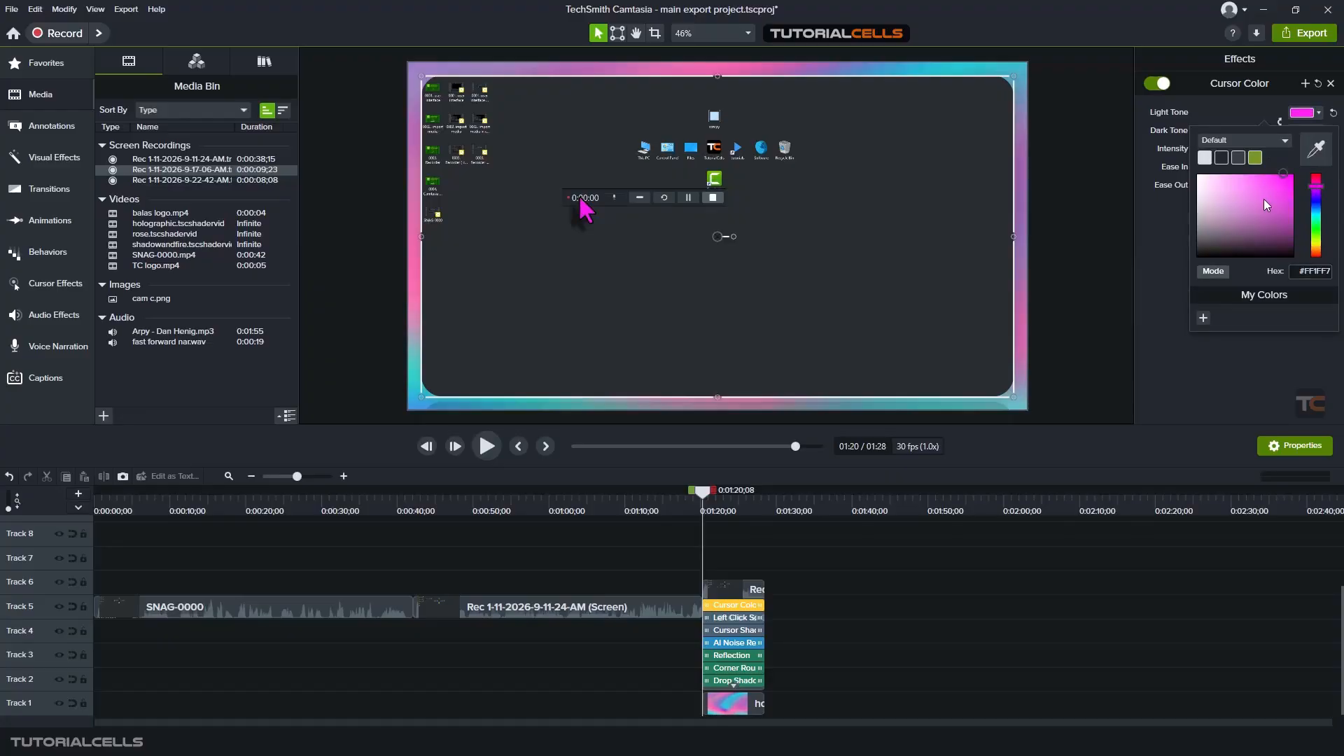
pyautogui.click(1149, 327)
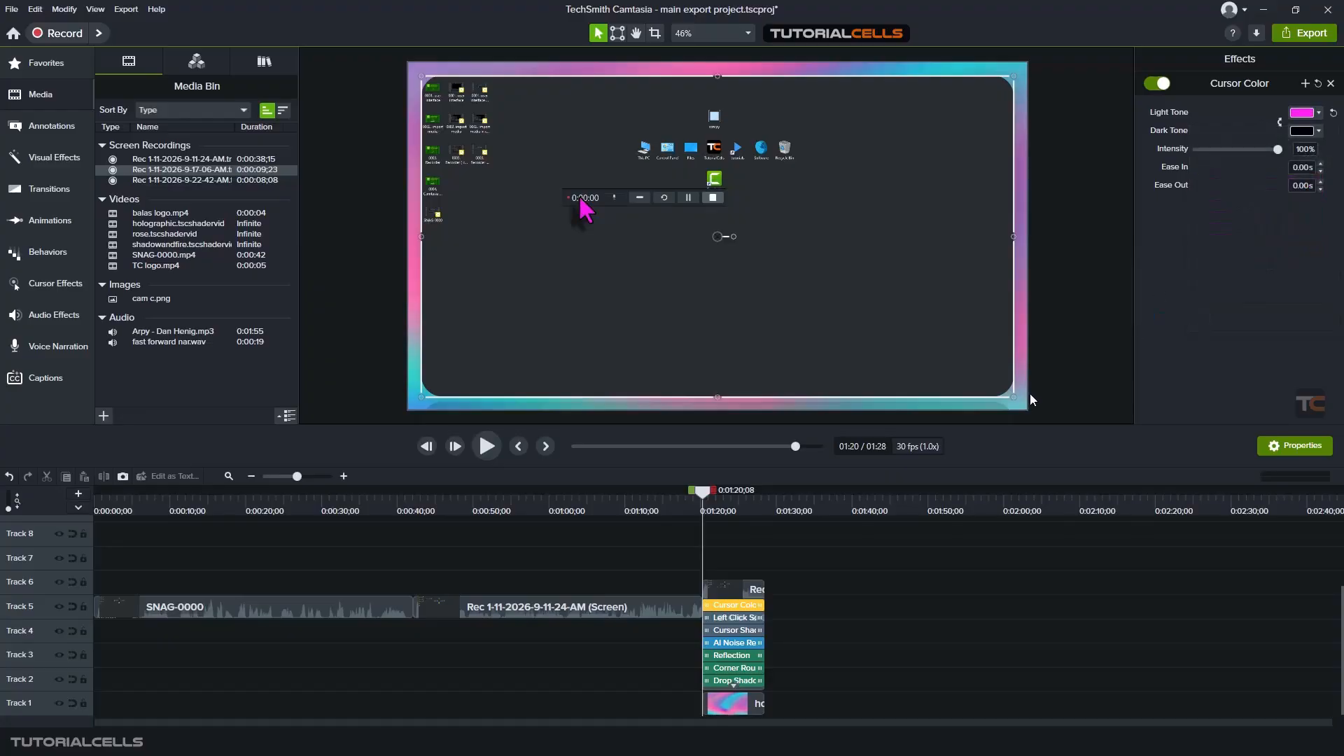
# - Examine the recording's left-click, cursor and AI Noise Removal effect settings, and collapse its effects list
pyautogui.click(730, 619)
pyautogui.click(731, 630)
pyautogui.click(734, 642)
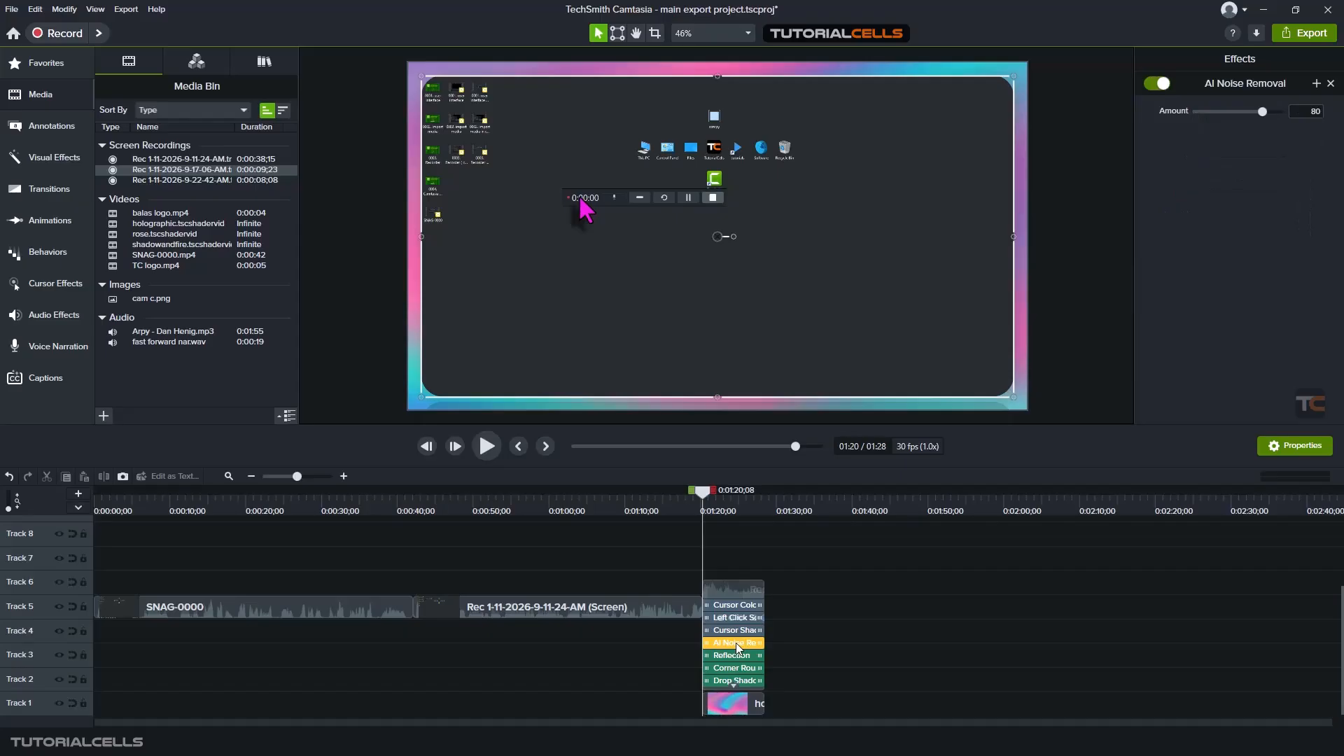
pyautogui.click(734, 686)
pyautogui.moveTo(808, 620); pyautogui.dragTo(632, 699)
pyautogui.click(632, 693)
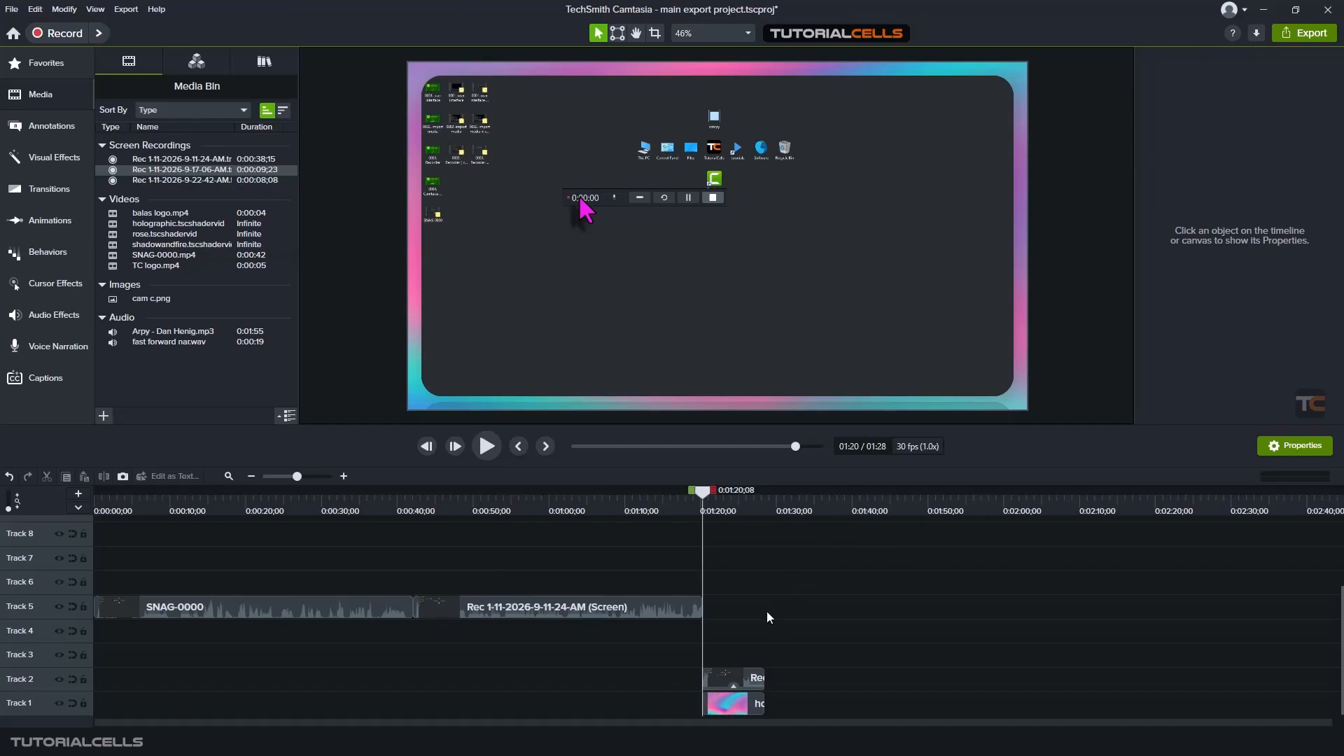
# - Delete the holographic background from Track 1 and the styled recording from Track 2, and move the playhead to 0:01:11;09
pyautogui.click(738, 703)
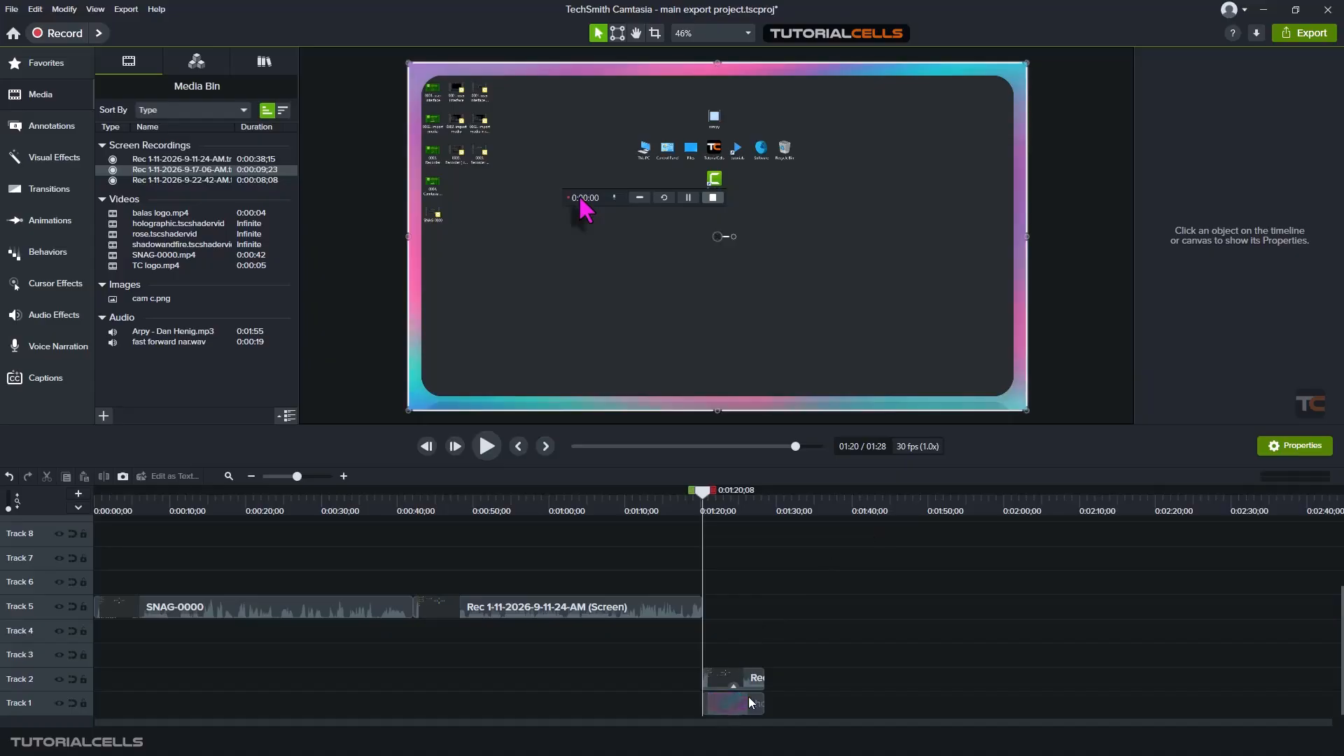
pyautogui.moveTo(739, 703); pyautogui.dragTo(728, 704)
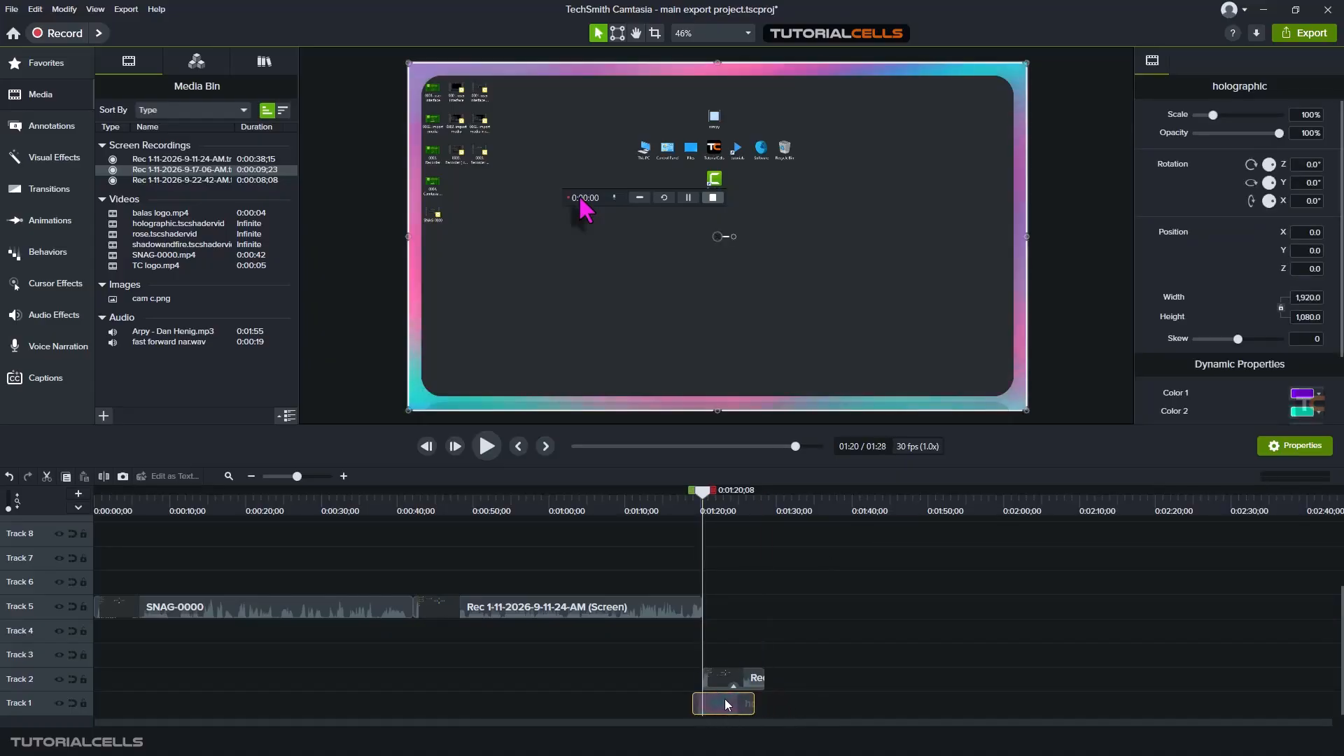
pyautogui.press('Delete')
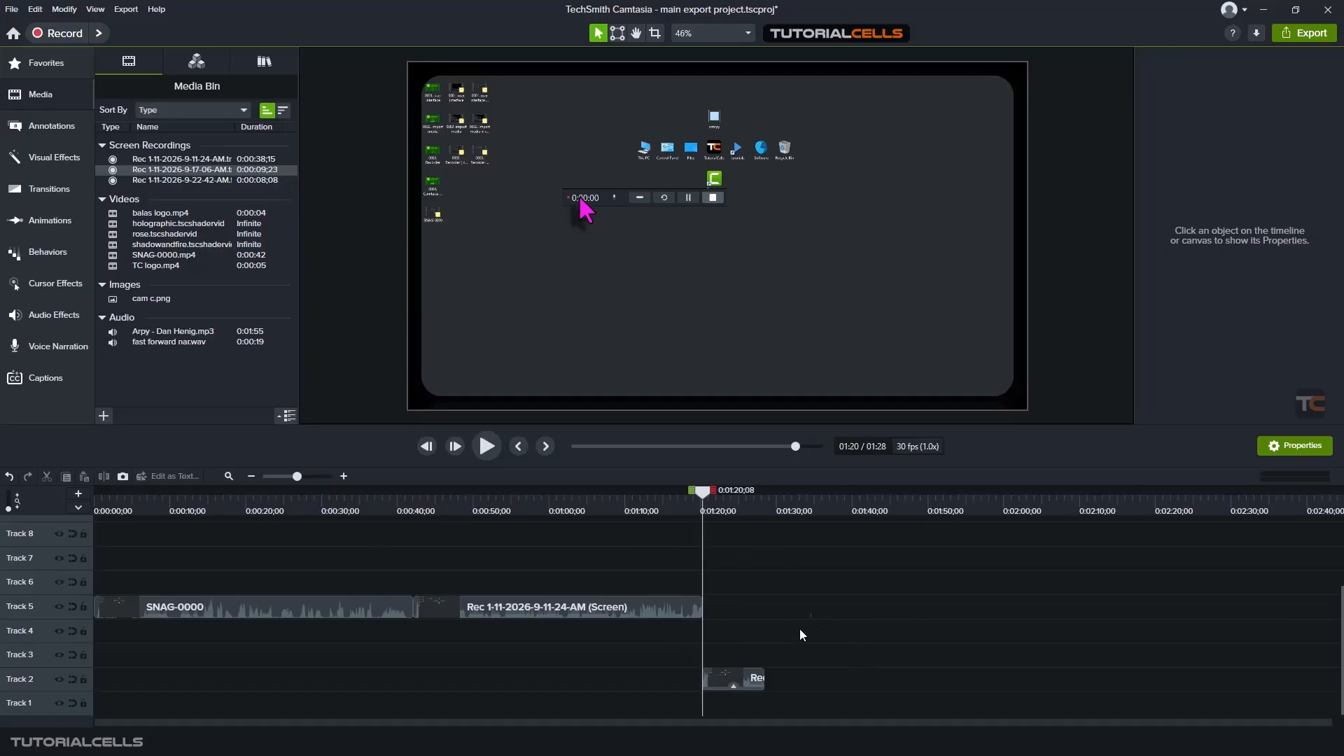
pyautogui.moveTo(809, 618); pyautogui.dragTo(695, 687)
pyautogui.press('Delete')
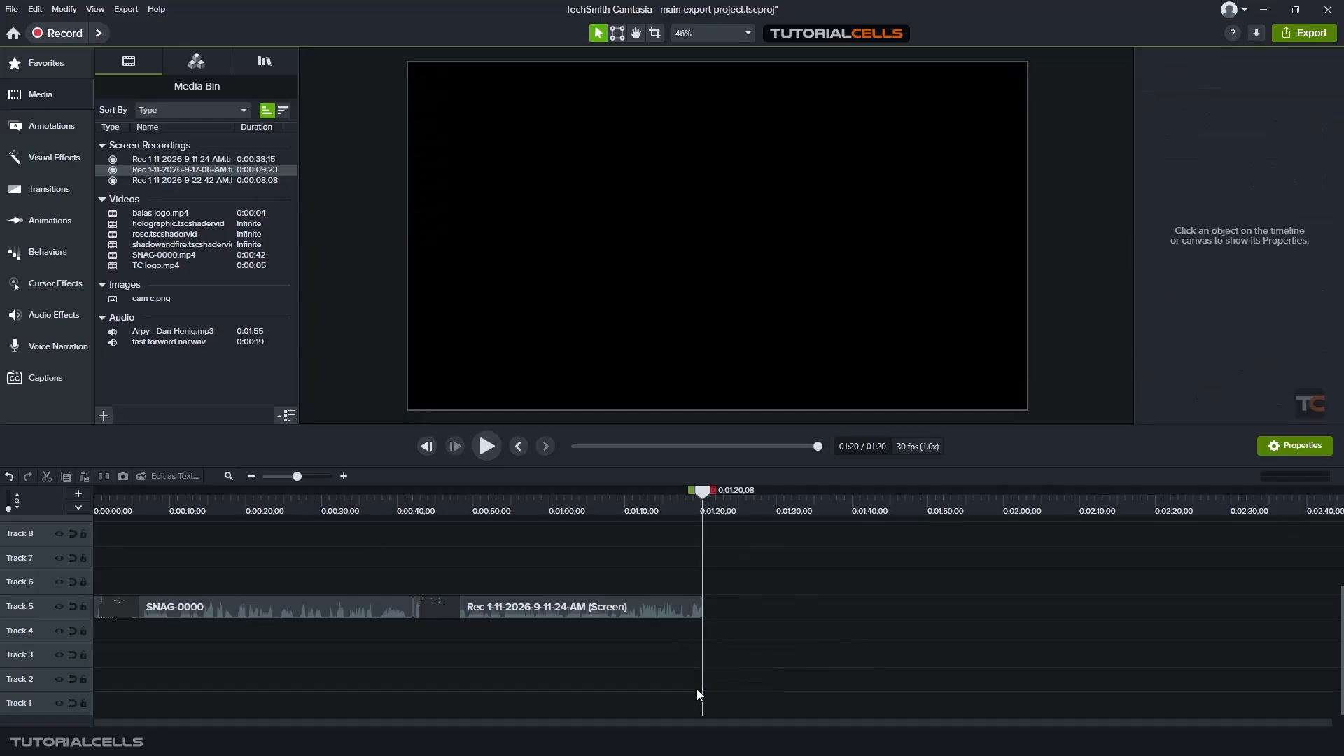
pyautogui.click(634, 500)
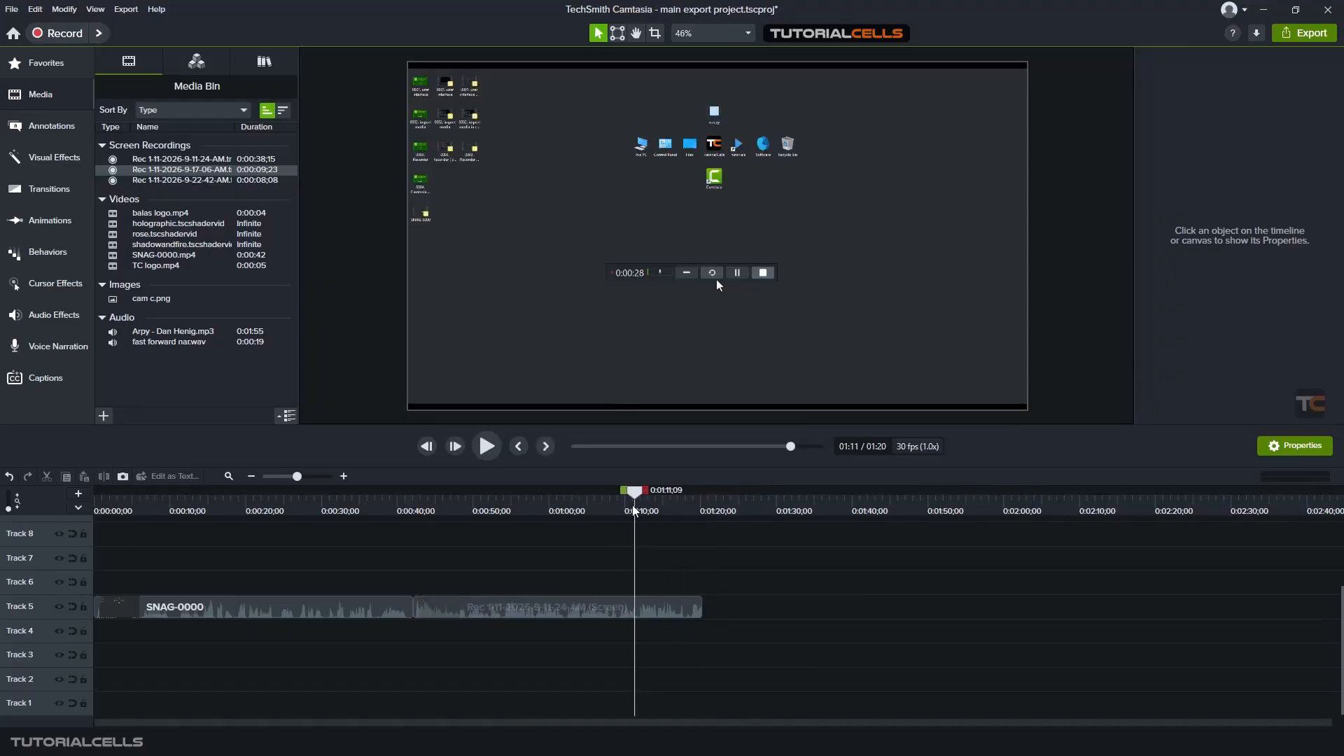